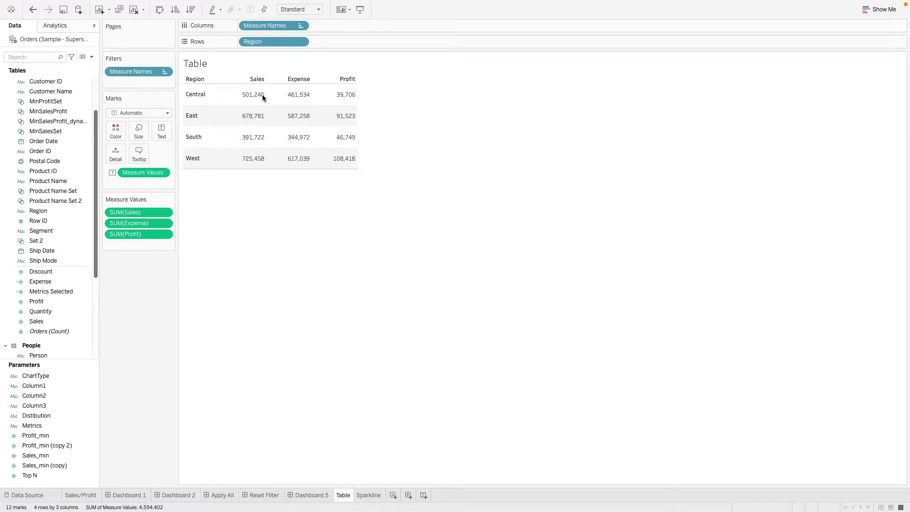
# Step: Open the Sparkline sheet and add Sales to the rows
pyautogui.hotkey('ctrl', 'pagedown')
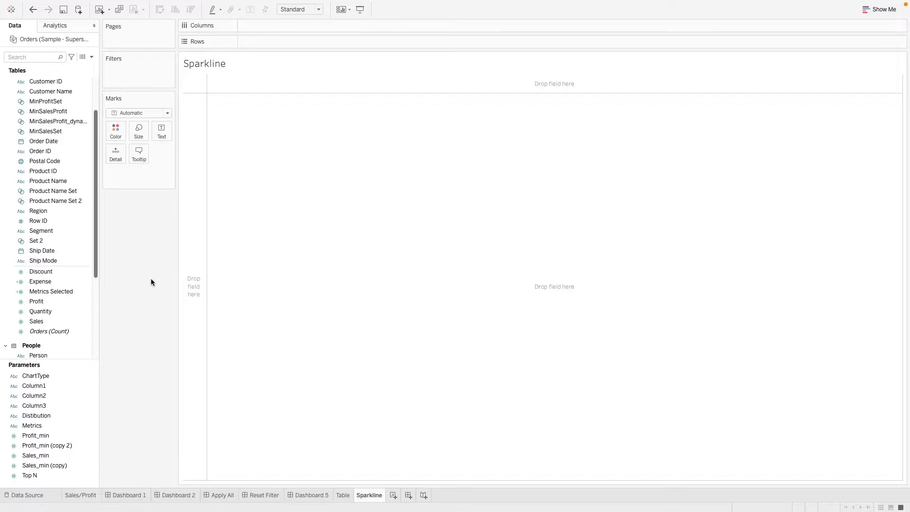
pyautogui.scroll(3, 84, 164)
pyautogui.click(66, 260)
pyautogui.scroll(-4, 65, 284)
pyautogui.click(72, 261)
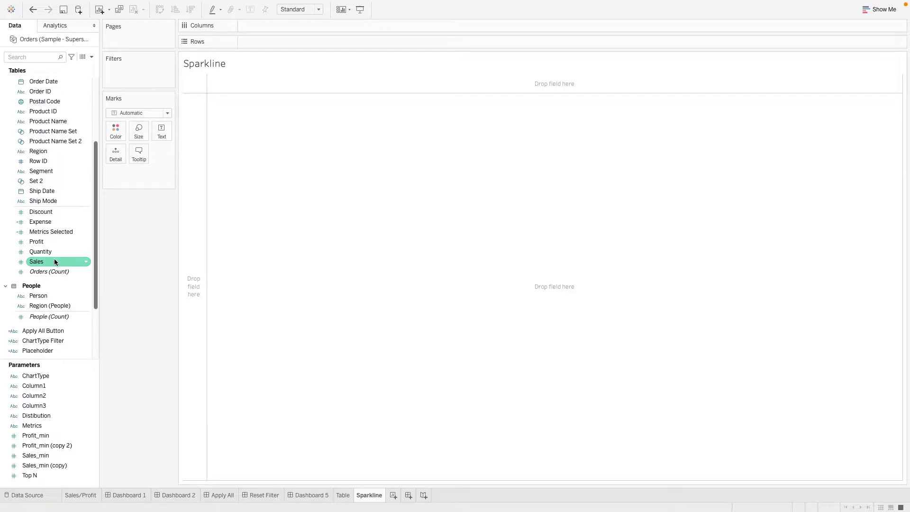
pyautogui.doubleClick(50, 260)
pyautogui.scroll(-3, 50, 260)
pyautogui.scroll(6, 71, 260)
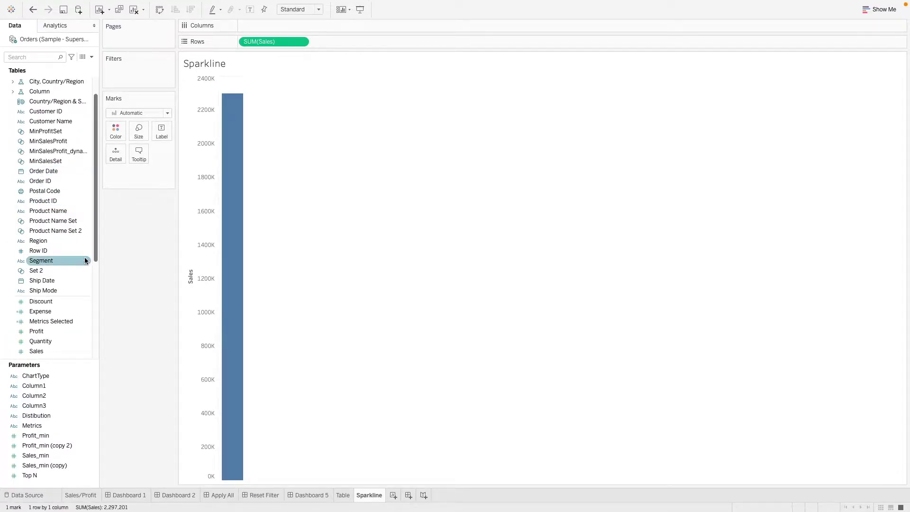
# Step: Add Order Date to the columns and set it to the continuous Month level
pyautogui.doubleClick(53, 173)
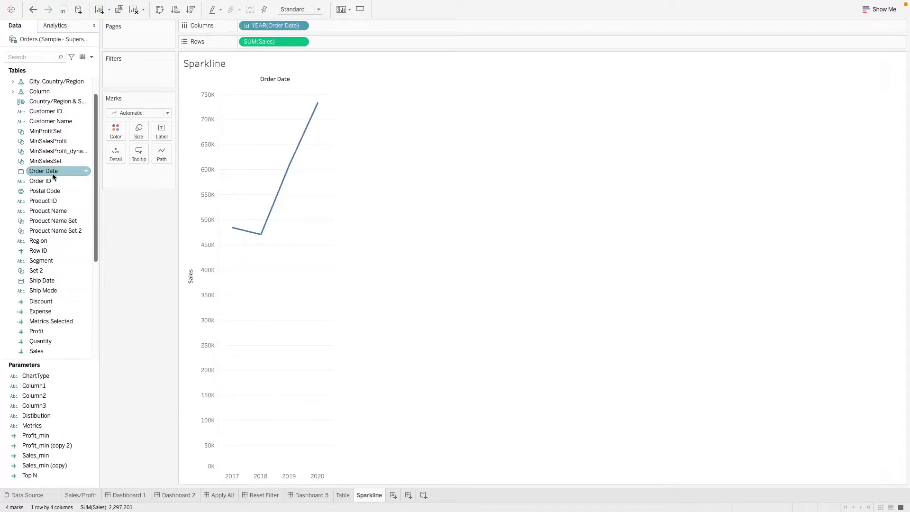
pyautogui.click(587, 263)
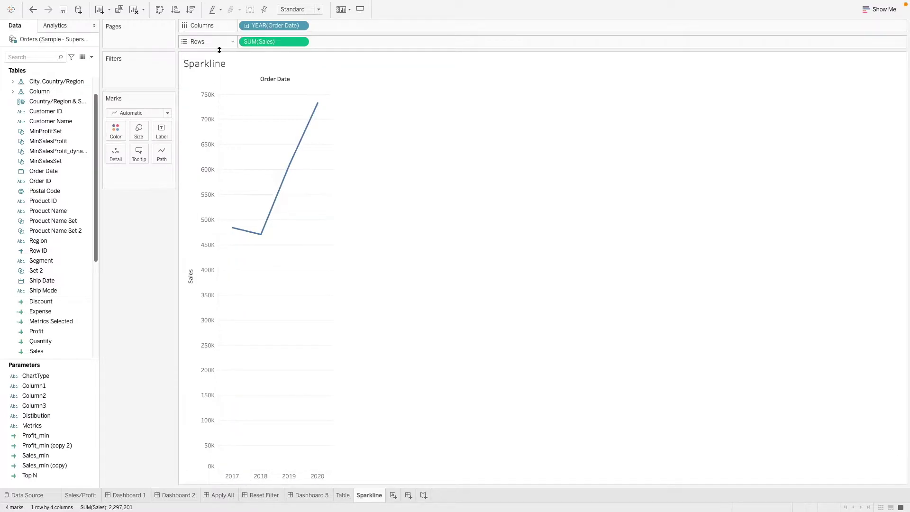
pyautogui.rightClick(273, 27)
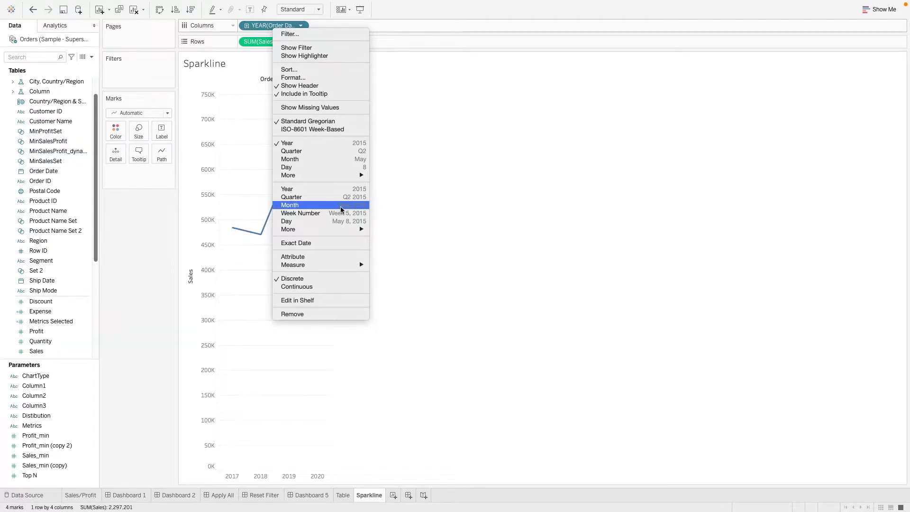
pyautogui.click(290, 205)
# Step: Filter Order Date by Years to include only 2020
pyautogui.moveTo(43, 171); pyautogui.dragTo(159, 76)
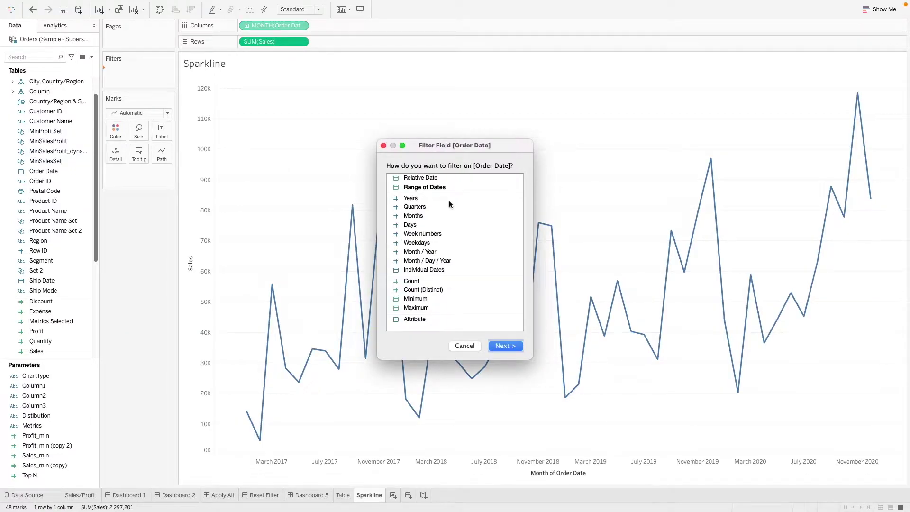
pyautogui.doubleClick(448, 200)
pyautogui.click(359, 191)
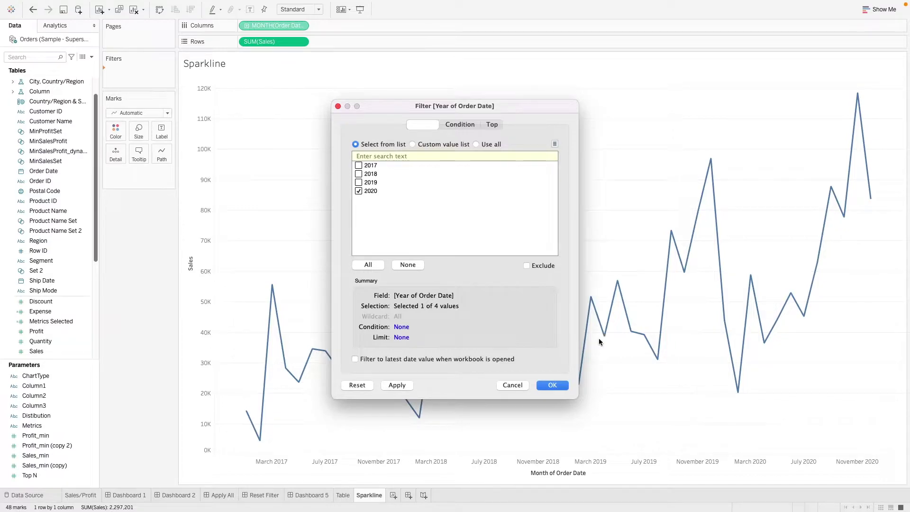
pyautogui.click(551, 385)
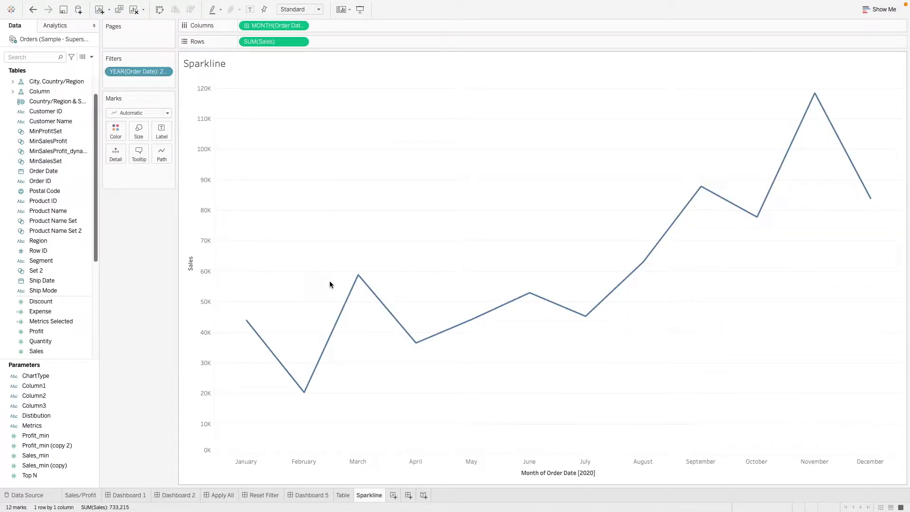
# Step: Check the Table sheet's layout, and on the Sparkline sheet add Region to the rows ahead of SUM(Sales)
pyautogui.click(343, 495)
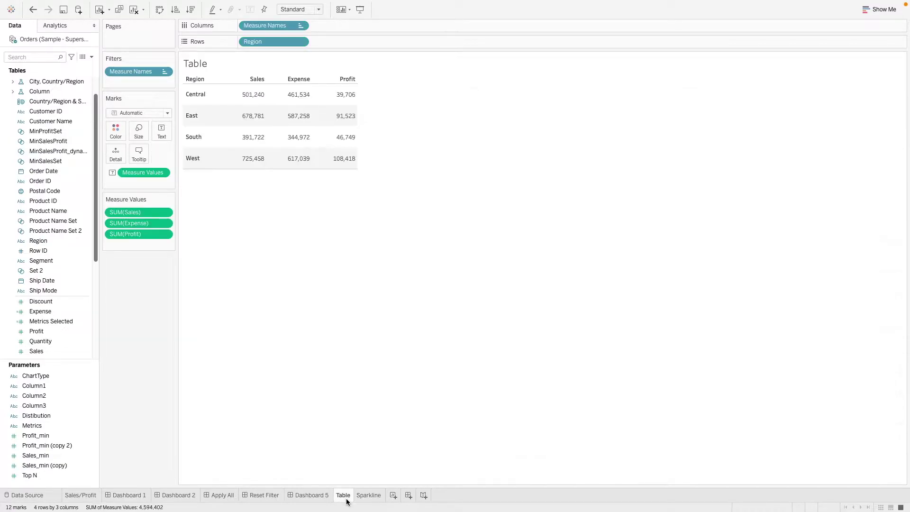
pyautogui.click(369, 495)
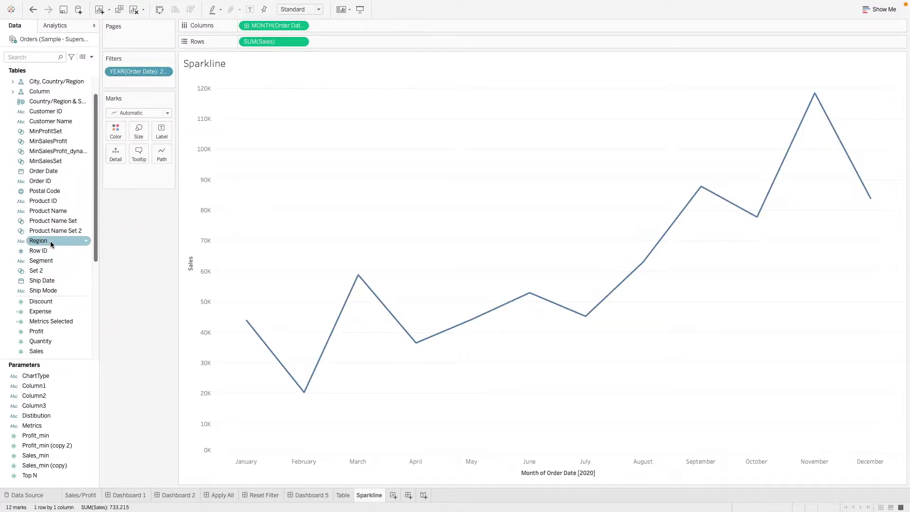
pyautogui.moveTo(38, 241); pyautogui.dragTo(242, 43)
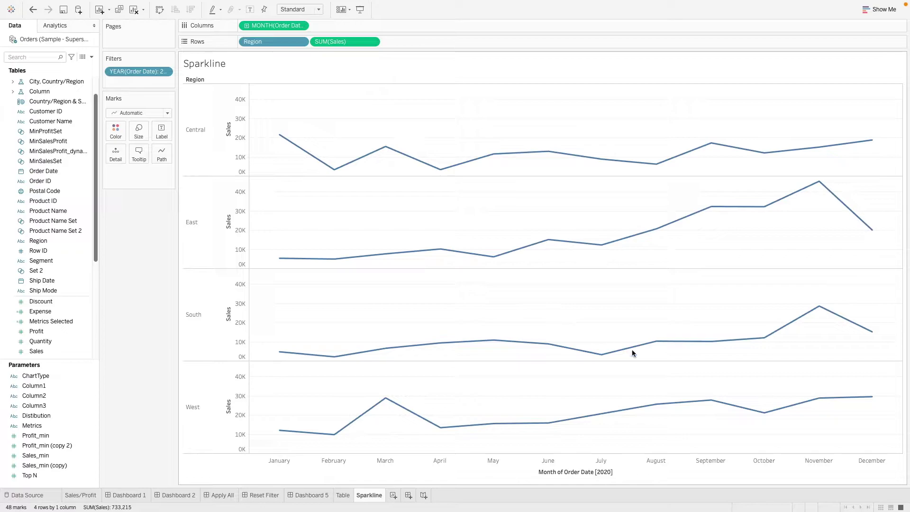
# Step: Give the Sales axis independent ranges for each row or column and exclude zero from the range
pyautogui.rightClick(239, 415)
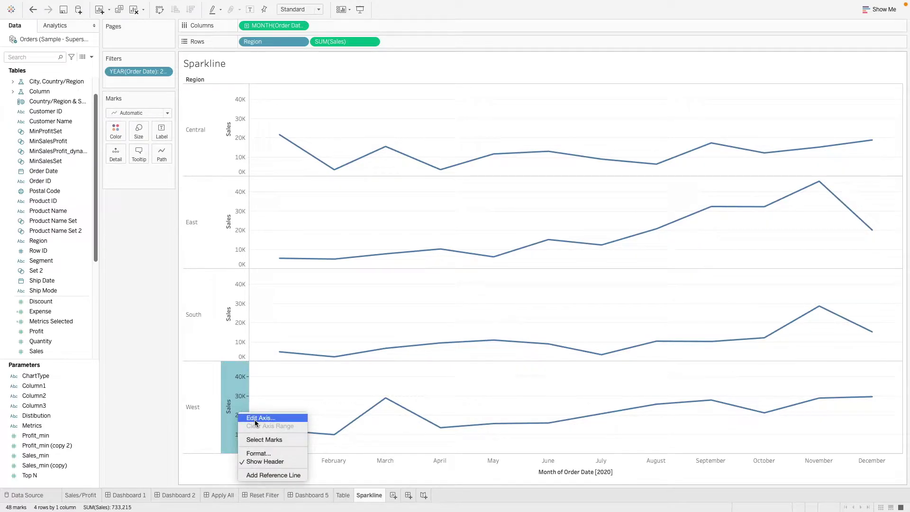
pyautogui.click(256, 419)
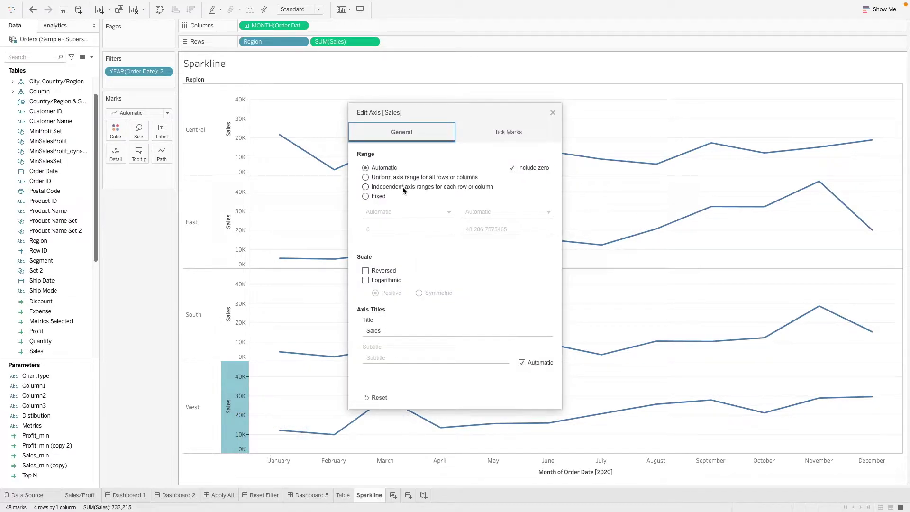
pyautogui.click(365, 187)
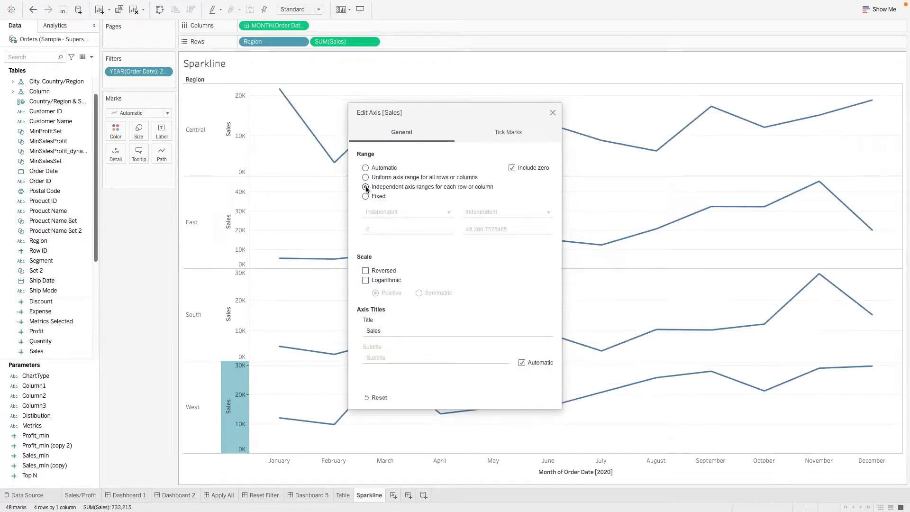
pyautogui.click(527, 168)
pyautogui.press('Escape')
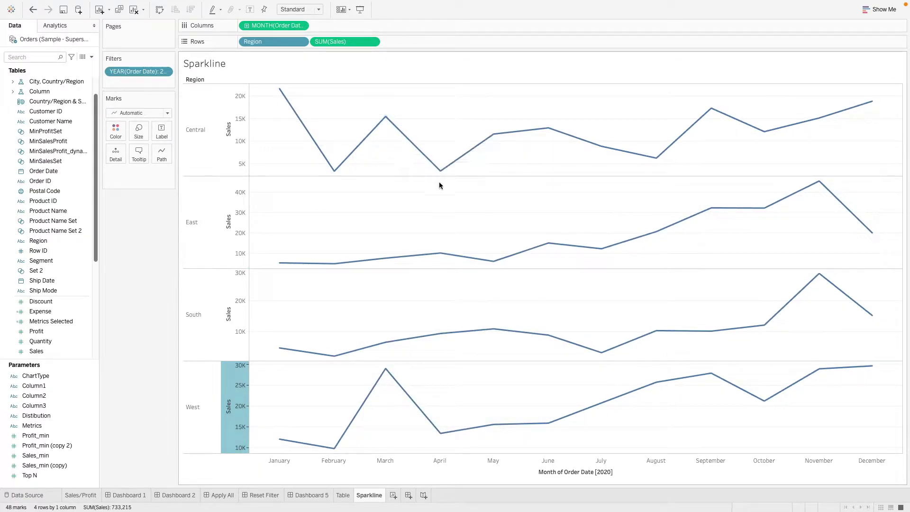
# Step: Hide the Sales axis header and remove the grid lines from the rows
pyautogui.rightClick(230, 126)
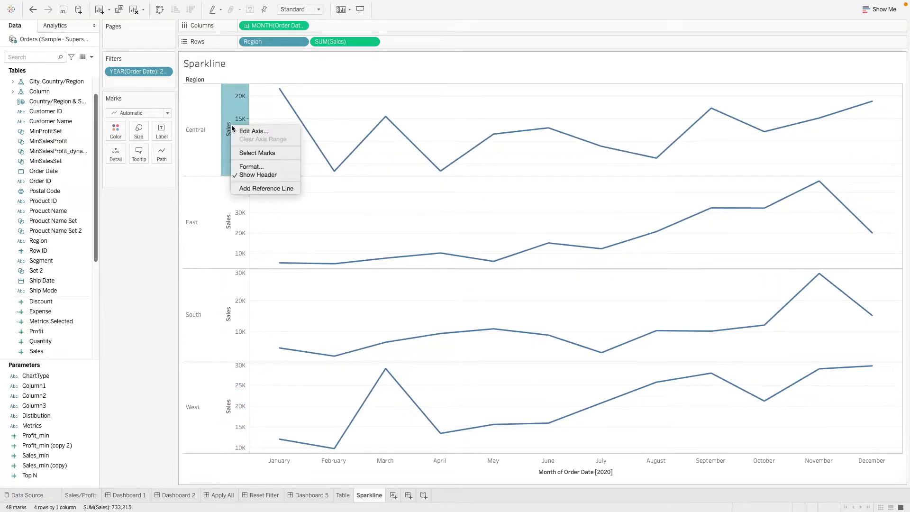
pyautogui.click(264, 175)
pyautogui.rightClick(268, 140)
pyautogui.click(280, 175)
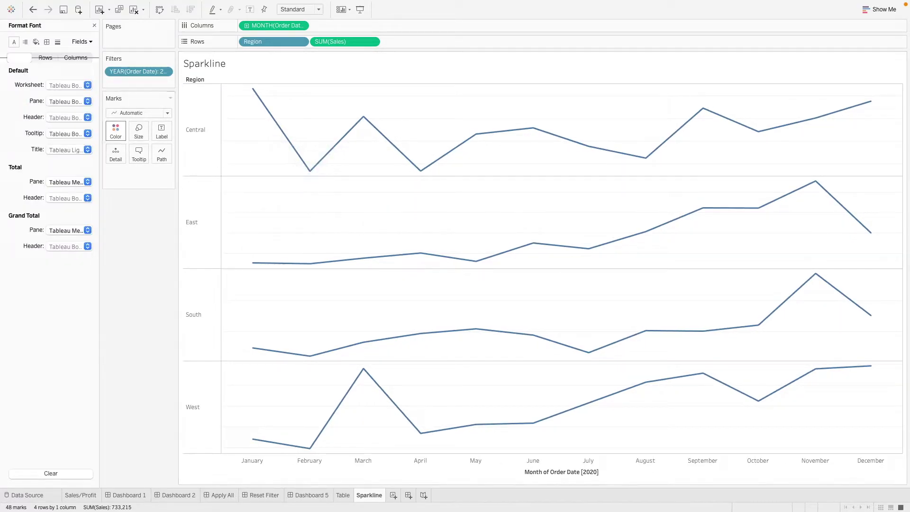
pyautogui.click(58, 42)
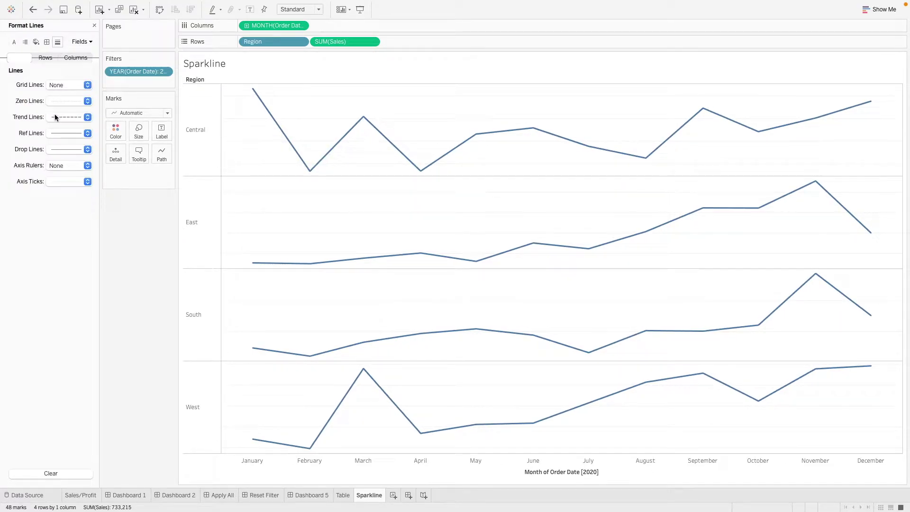
pyautogui.click(43, 58)
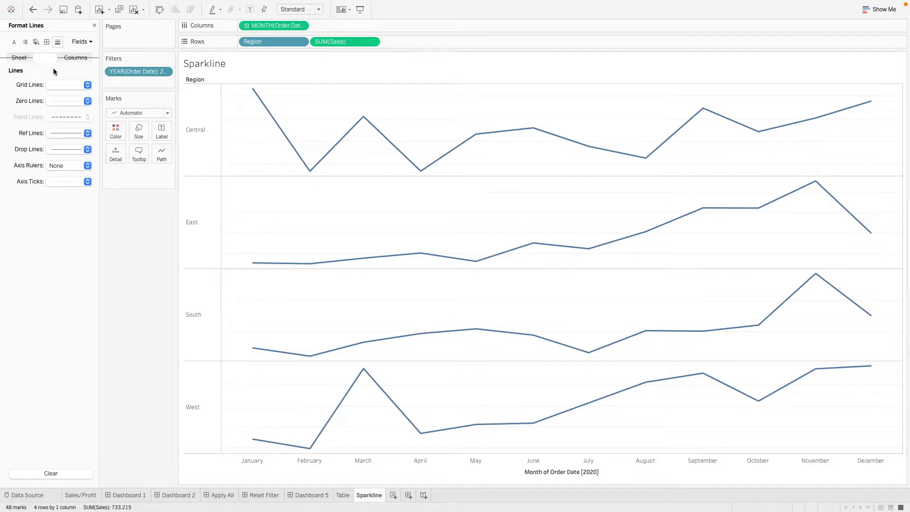
pyautogui.click(64, 86)
pyautogui.click(231, 163)
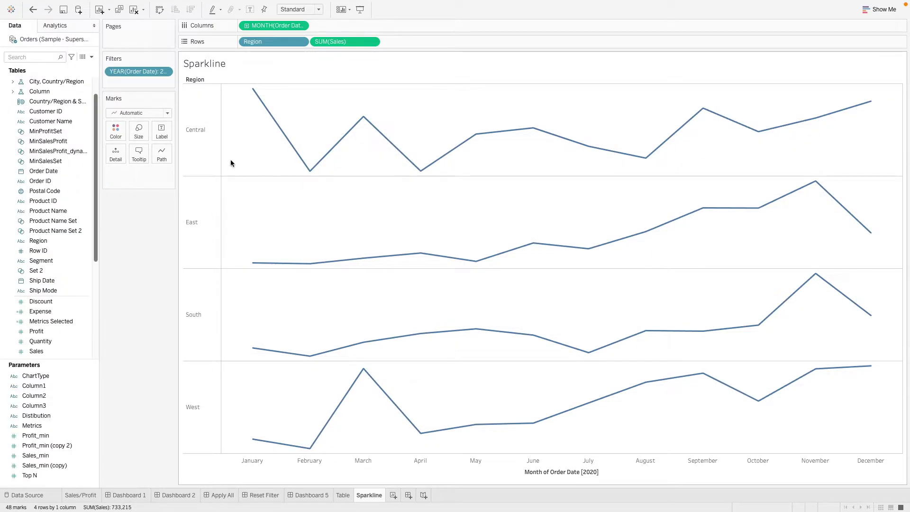
# Step: Show markers on all points of the sales lines
pyautogui.moveTo(364, 117)
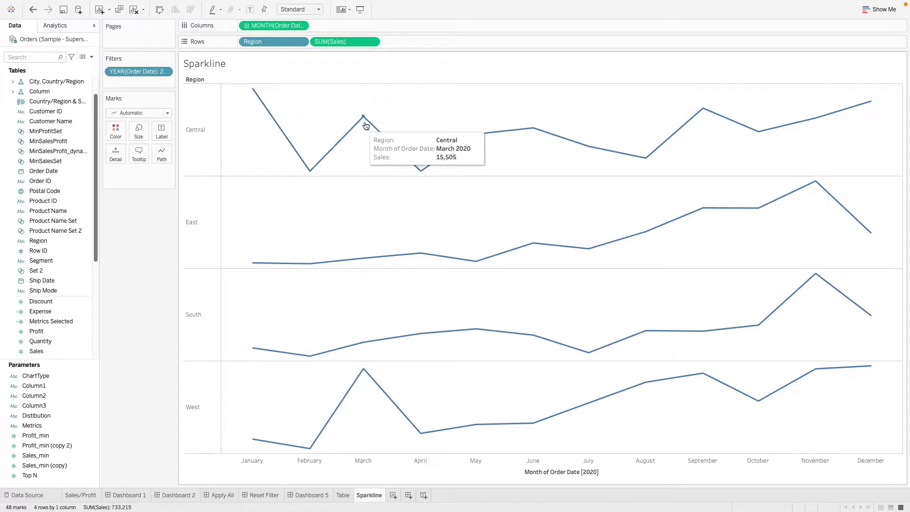
pyautogui.click(115, 131)
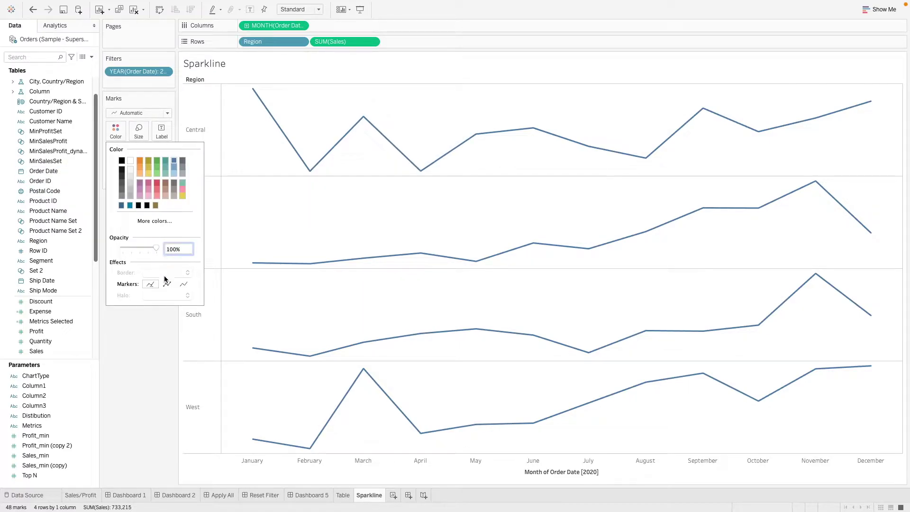
pyautogui.click(167, 284)
pyautogui.click(123, 139)
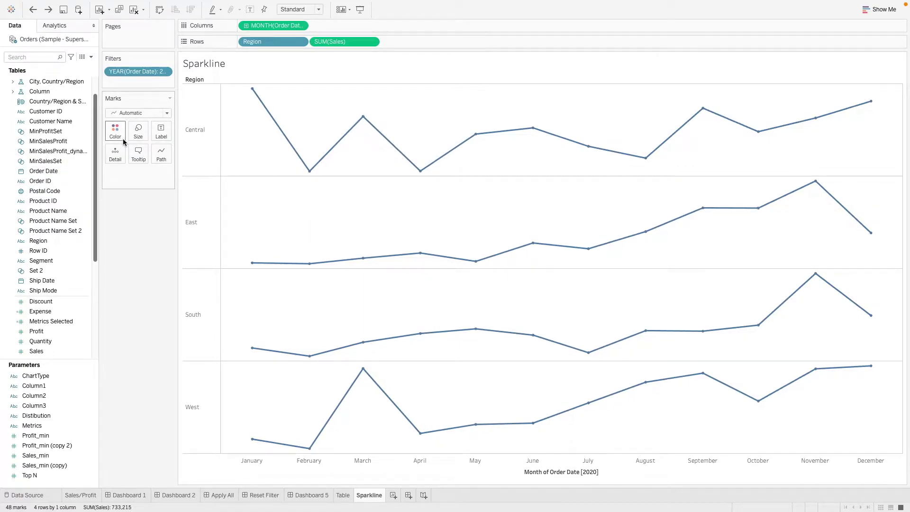
# Step: Try a much thicker mark size for the sales lines and reduce it back to a thin line
pyautogui.moveTo(252, 85)
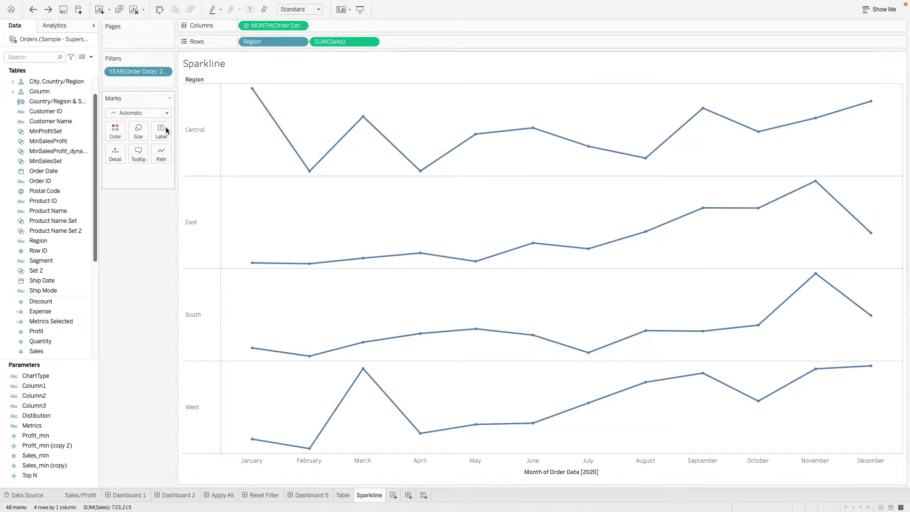
pyautogui.click(138, 131)
pyautogui.moveTo(184, 155); pyautogui.dragTo(237, 167)
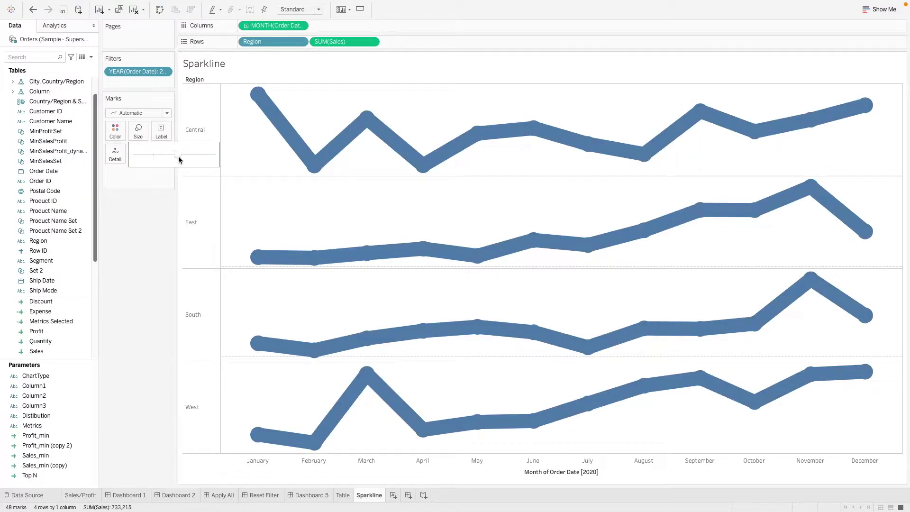
pyautogui.click(175, 155)
pyautogui.moveTo(172, 155); pyautogui.dragTo(161, 155)
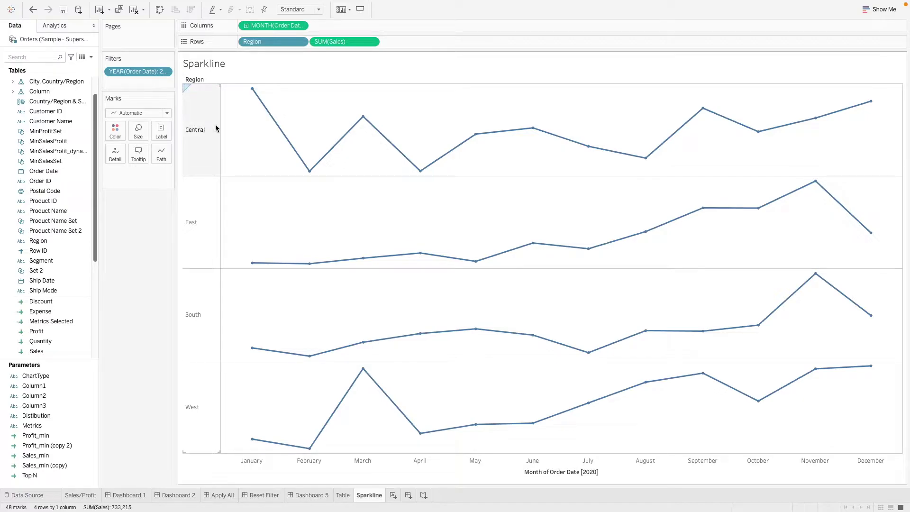
# Step: Duplicate SUM(Sales) on the rows as a dual axis and synchronize the two Sales axes
pyautogui.moveTo(329, 42); pyautogui.dragTo(395, 44)
pyautogui.rightClick(396, 43)
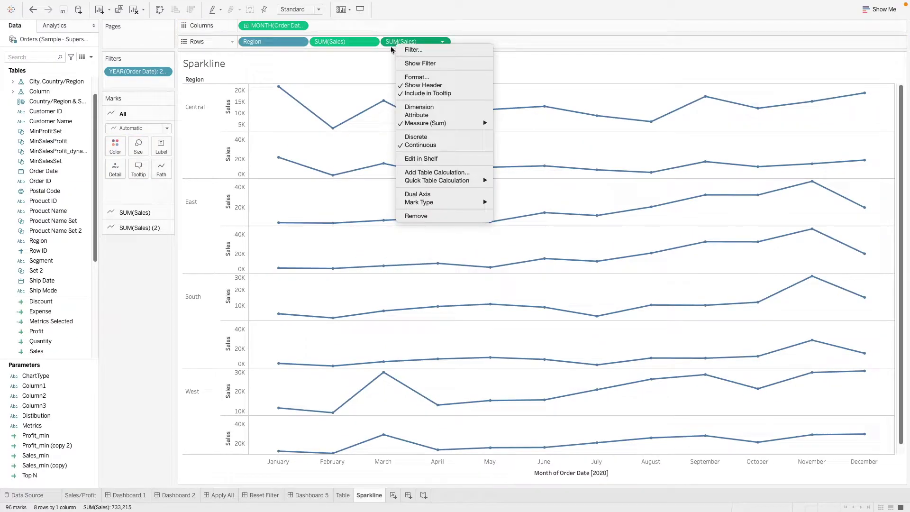
pyautogui.click(441, 197)
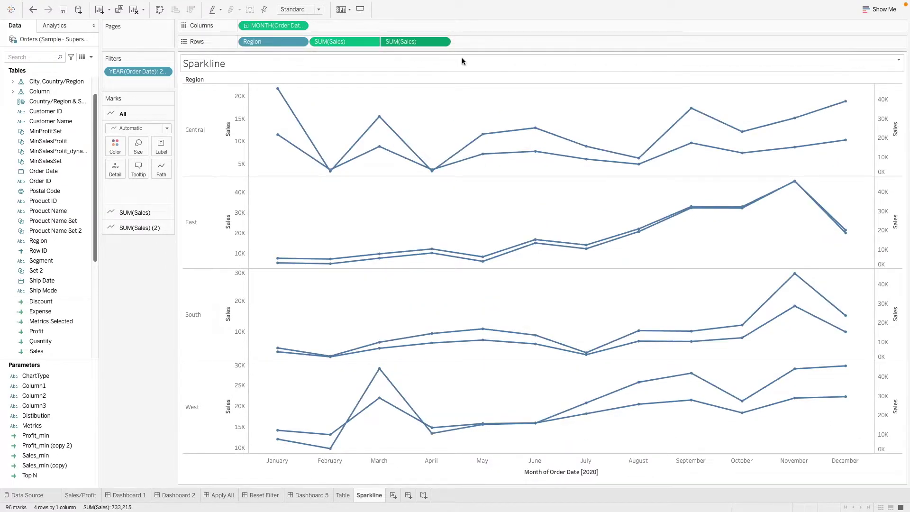
pyautogui.rightClick(885, 116)
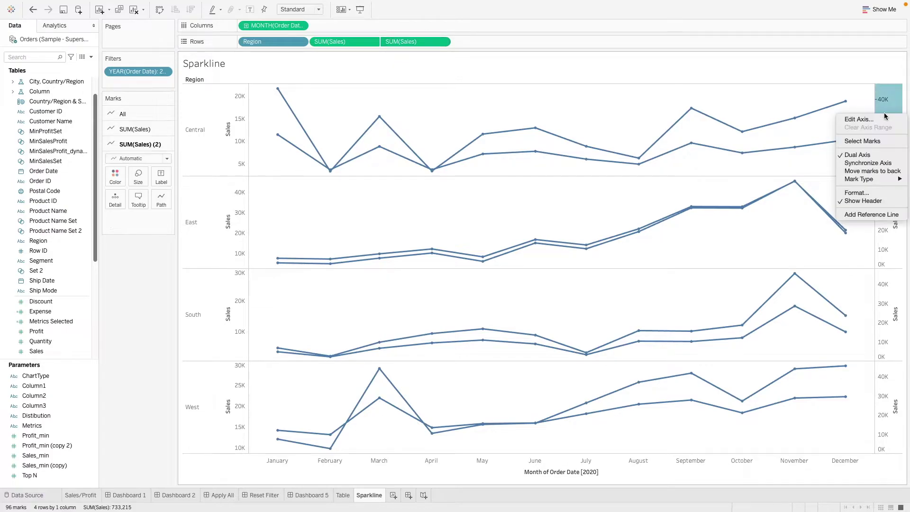
pyautogui.click(873, 164)
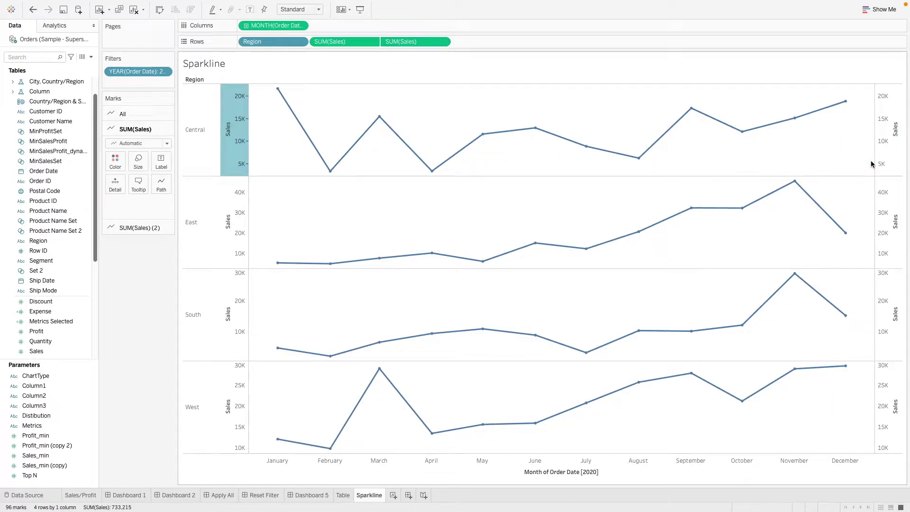
# Step: Show the second SUM(Sales) measure as slightly enlarged circle marks and hide the Sales axis headers
pyautogui.click(140, 228)
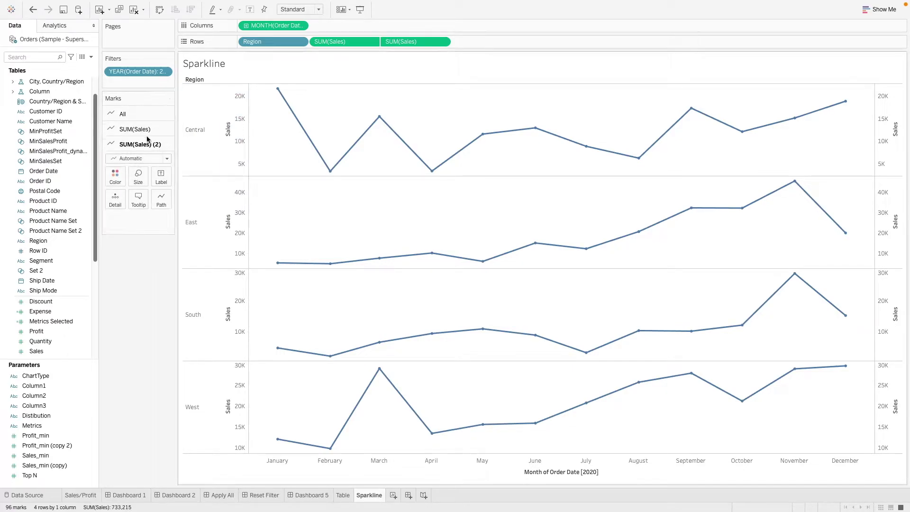
pyautogui.click(148, 160)
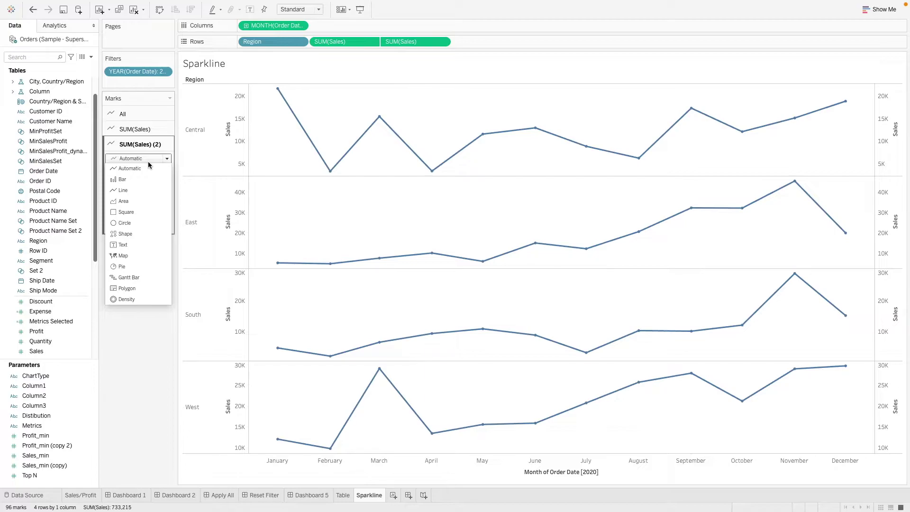
pyautogui.click(149, 222)
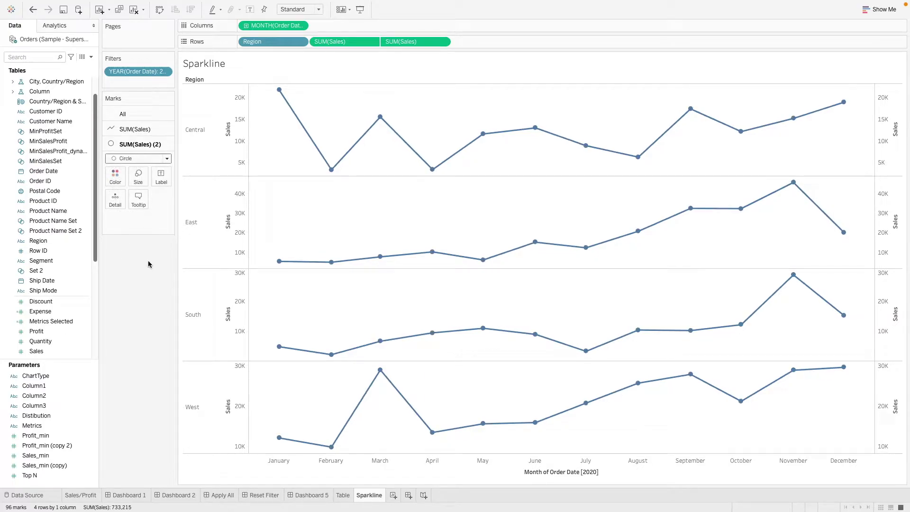
pyautogui.click(138, 176)
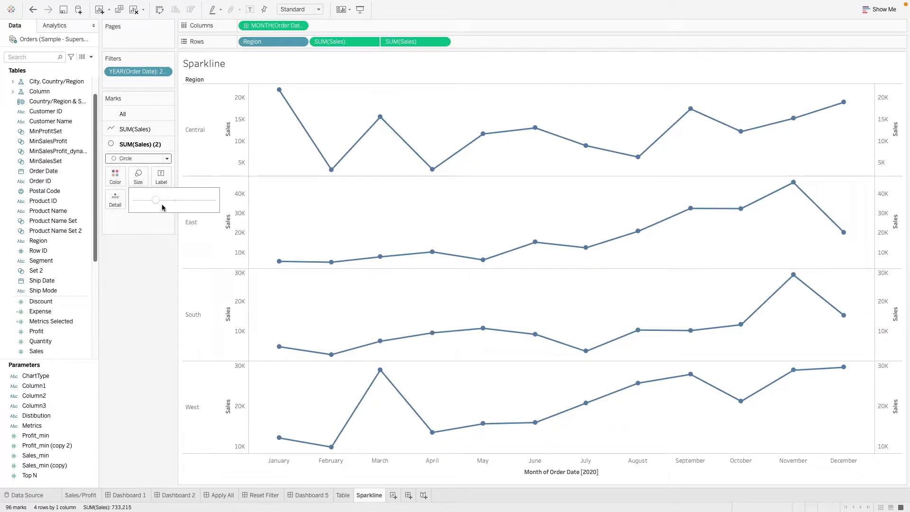
pyautogui.moveTo(159, 201)
pyautogui.mouseDown()
pyautogui.moveTo(197, 203)
pyautogui.moveTo(174, 204)
pyautogui.mouseUp()
pyautogui.rightClick(889, 122)
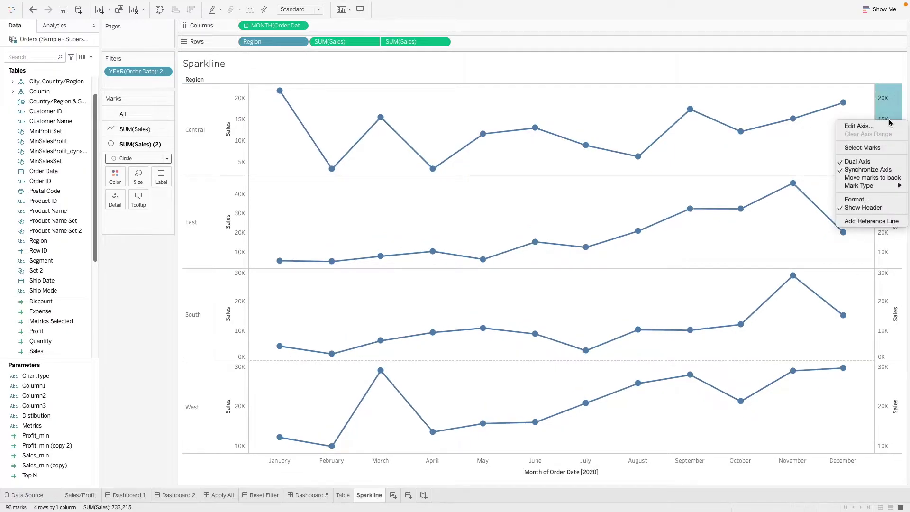
pyautogui.click(872, 213)
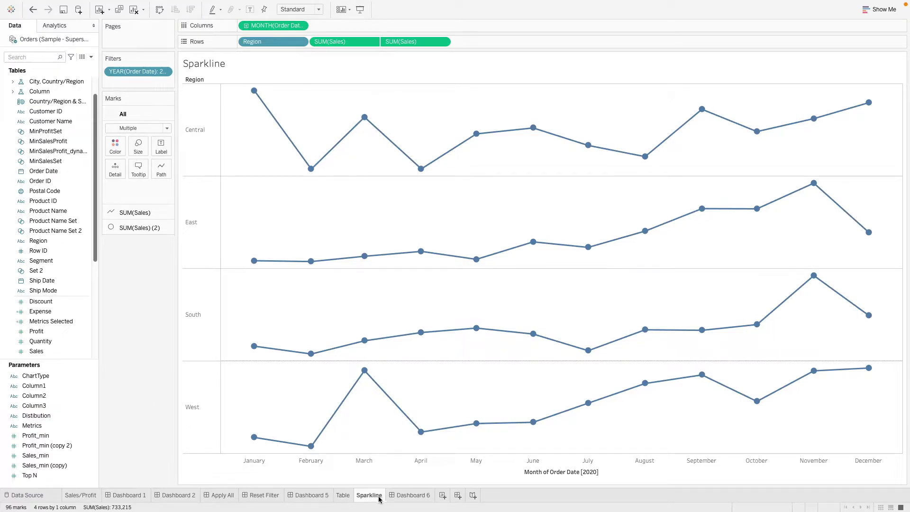
# Step: Open Dashboard 6 and place the Table and Sparkline sheets side by side, with Table first
pyautogui.click(400, 496)
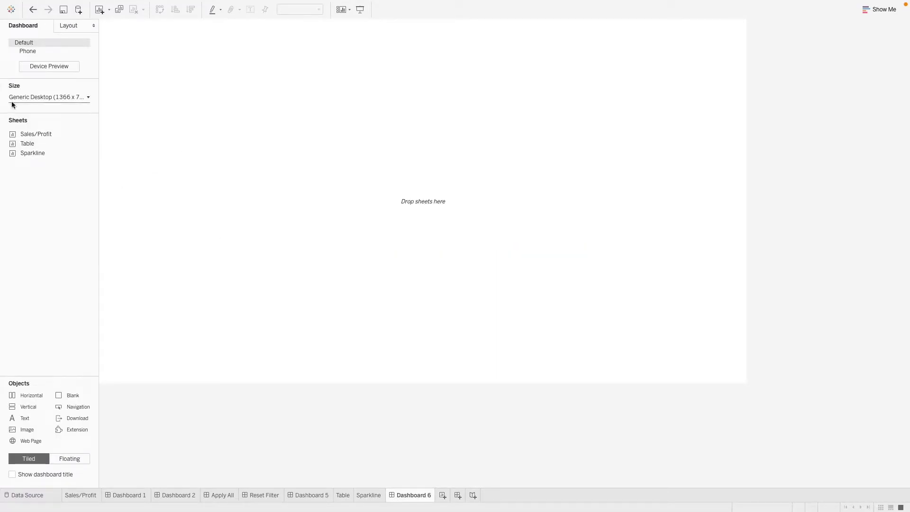
pyautogui.moveTo(13, 145)
pyautogui.moveTo(21, 145); pyautogui.dragTo(178, 163)
pyautogui.moveTo(44, 154); pyautogui.dragTo(619, 158)
# Step: Set both the Table and the Sparkline sheets on the dashboard to fit Entire View
pyautogui.click(258, 207)
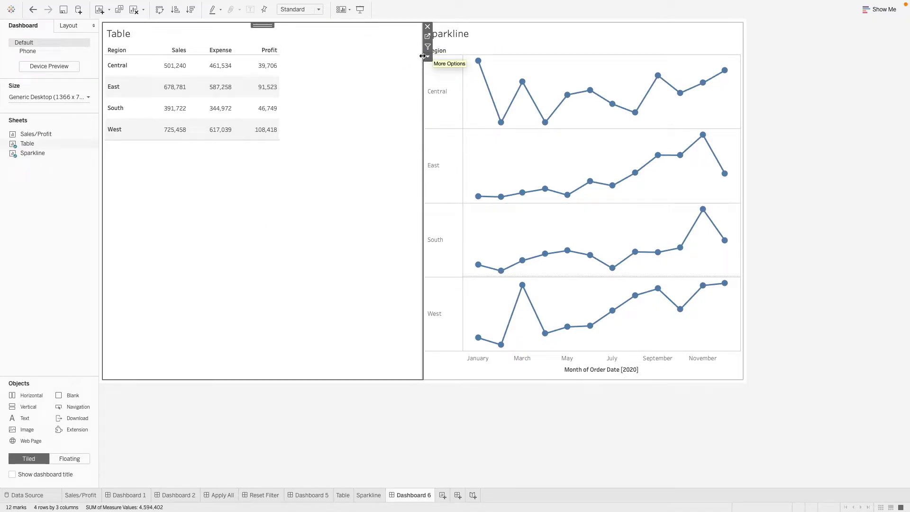
pyautogui.click(427, 56)
pyautogui.moveTo(474, 83)
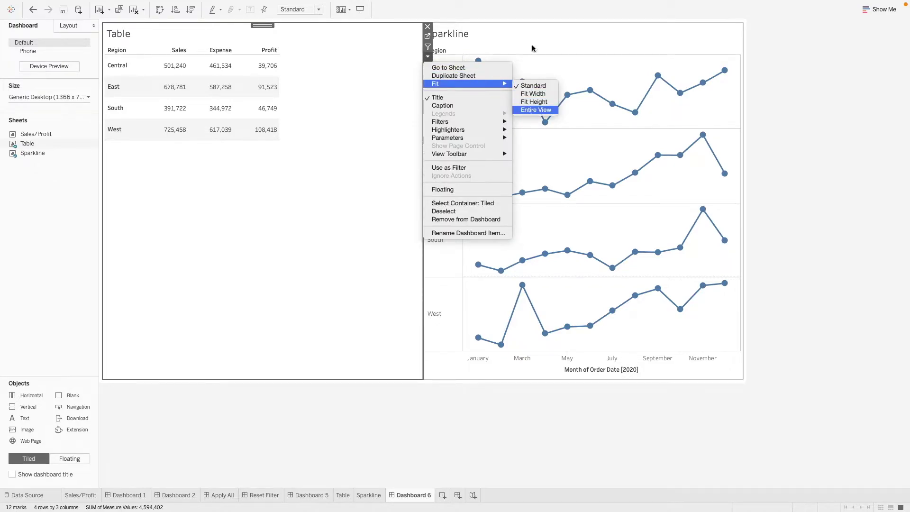
pyautogui.click(535, 110)
pyautogui.click(539, 43)
pyautogui.click(748, 56)
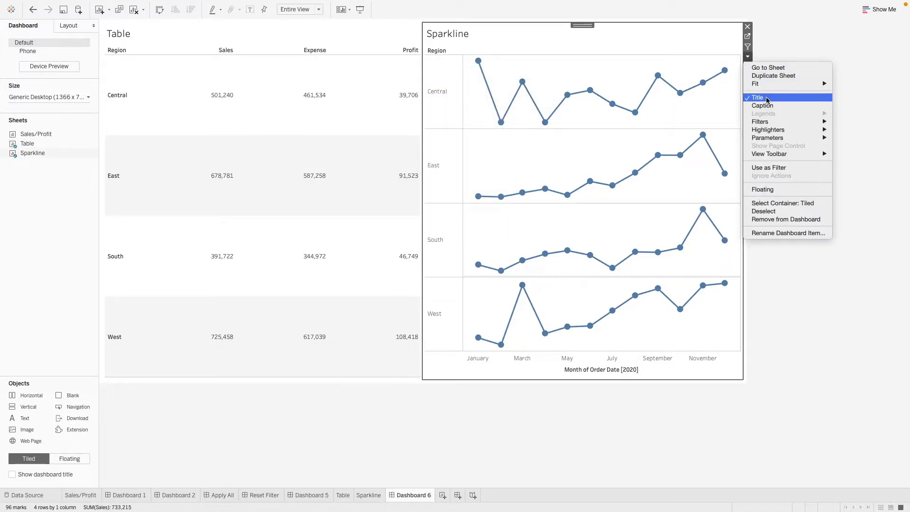
pyautogui.moveTo(769, 83)
pyautogui.click(854, 109)
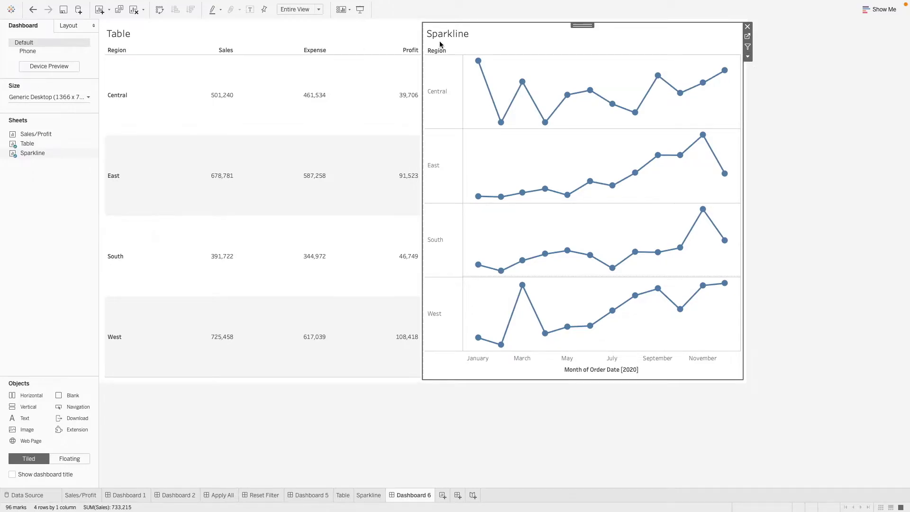
# Step: Hide the titles of the Sparkline and Table sheets on the dashboard
pyautogui.rightClick(450, 41)
pyautogui.click(480, 51)
pyautogui.click(125, 35)
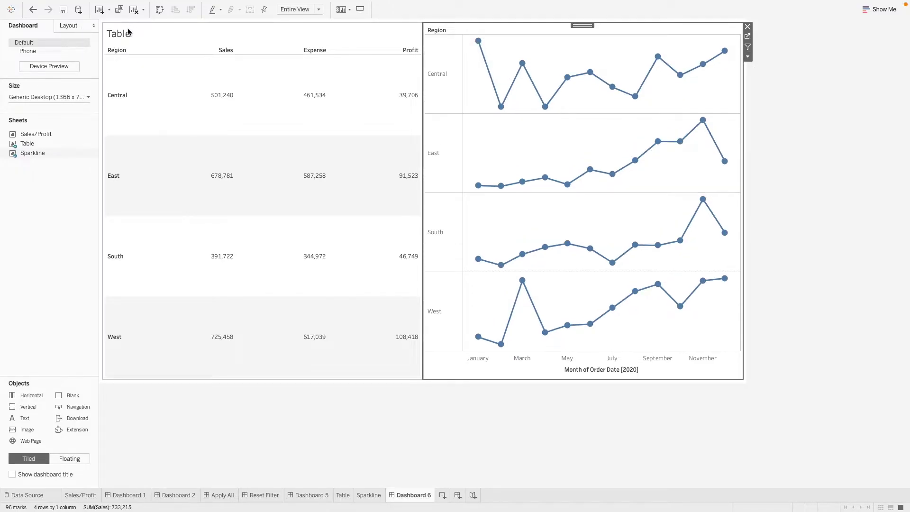
pyautogui.rightClick(125, 33)
pyautogui.click(132, 36)
pyautogui.rightClick(132, 37)
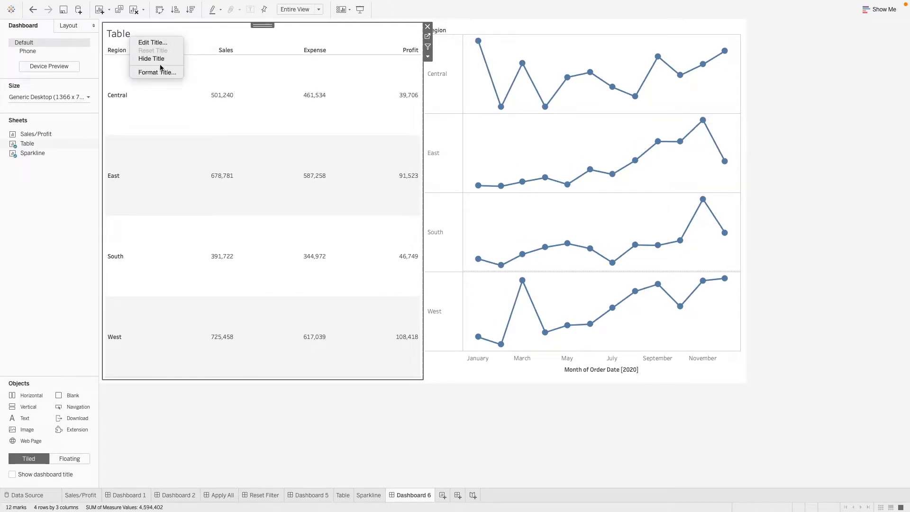
pyautogui.click(166, 59)
pyautogui.click(497, 413)
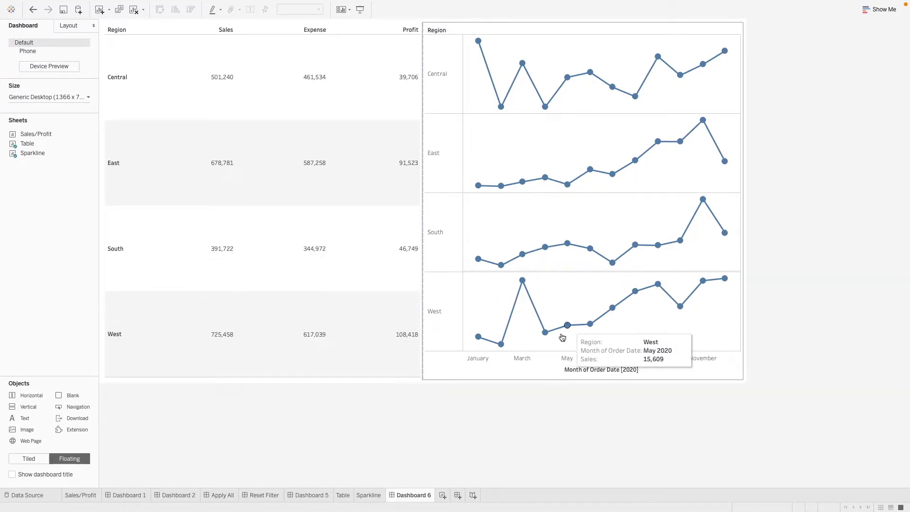
# Step: Enlarge the Sparkline's month axis area slightly and move the Table into a new floating vertical container
pyautogui.moveTo(521, 351)
pyautogui.mouseDown()
pyautogui.moveTo(518, 368)
pyautogui.moveTo(519, 327)
pyautogui.moveTo(513, 361)
pyautogui.moveTo(516, 328)
pyautogui.moveTo(533, 355)
pyautogui.mouseUp()
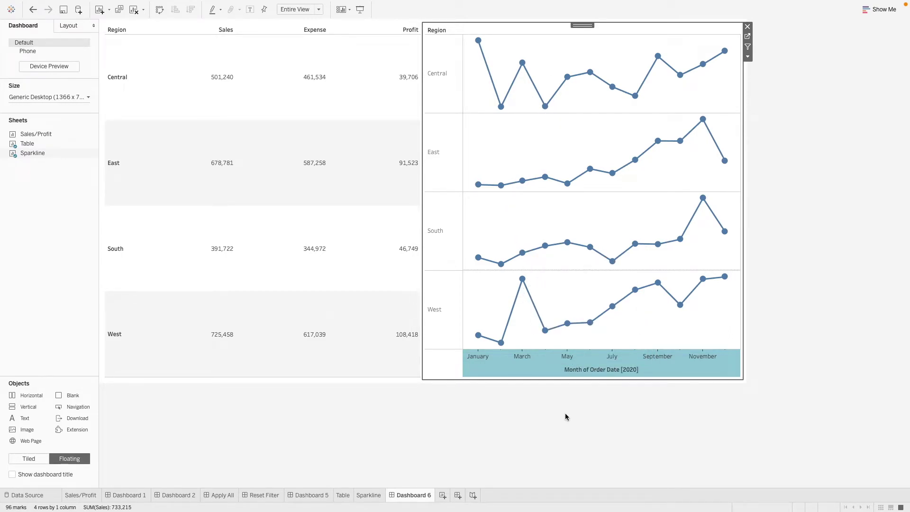
pyautogui.click(543, 418)
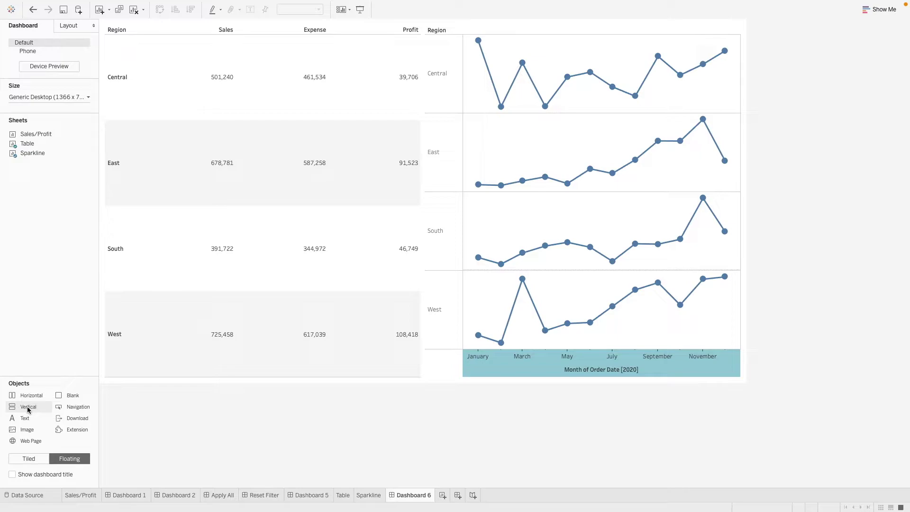
pyautogui.moveTo(24, 410); pyautogui.dragTo(413, 269)
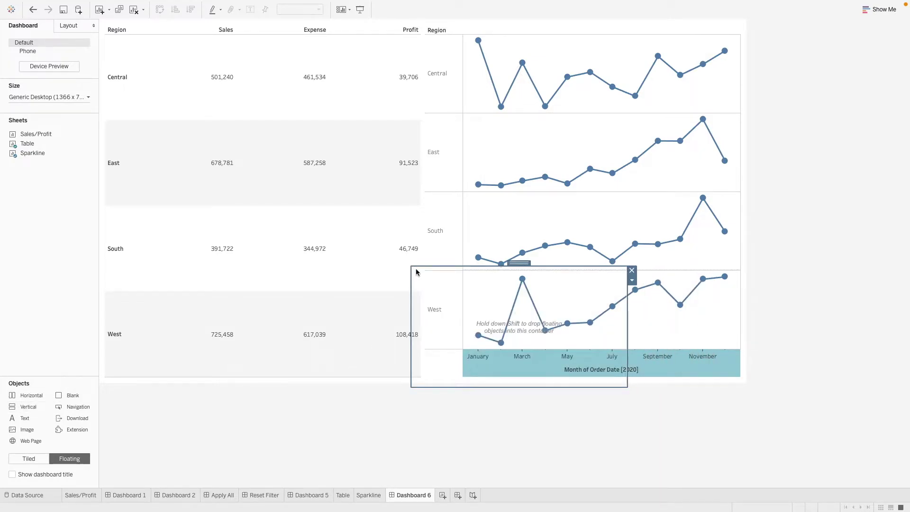
pyautogui.moveTo(399, 239); pyautogui.dragTo(526, 319)
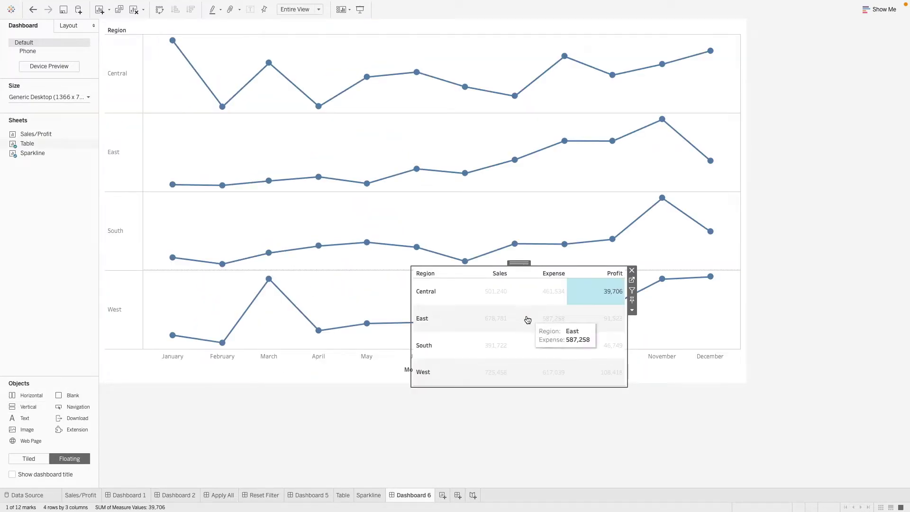
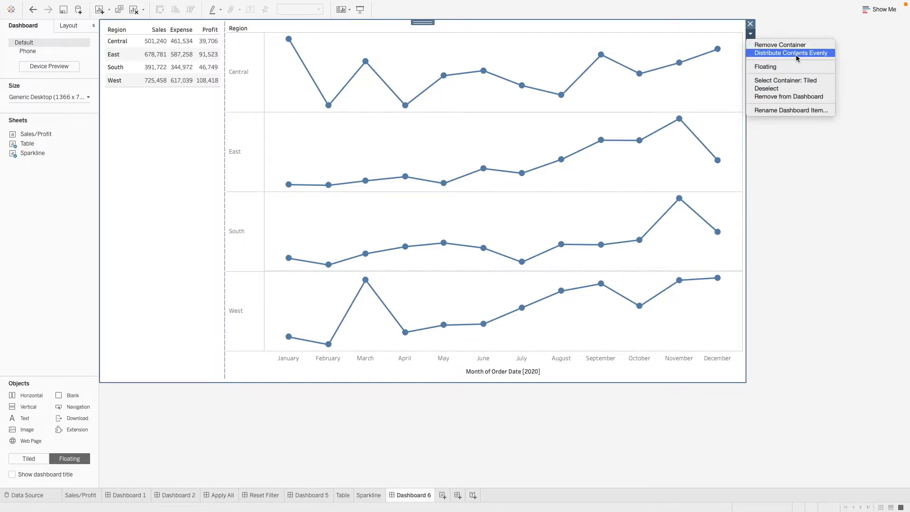
# Step: Distribute the horizontal container's contents evenly and shrink the blank beneath the Table so its rows line up with the sparklines
pyautogui.click(308, 195)
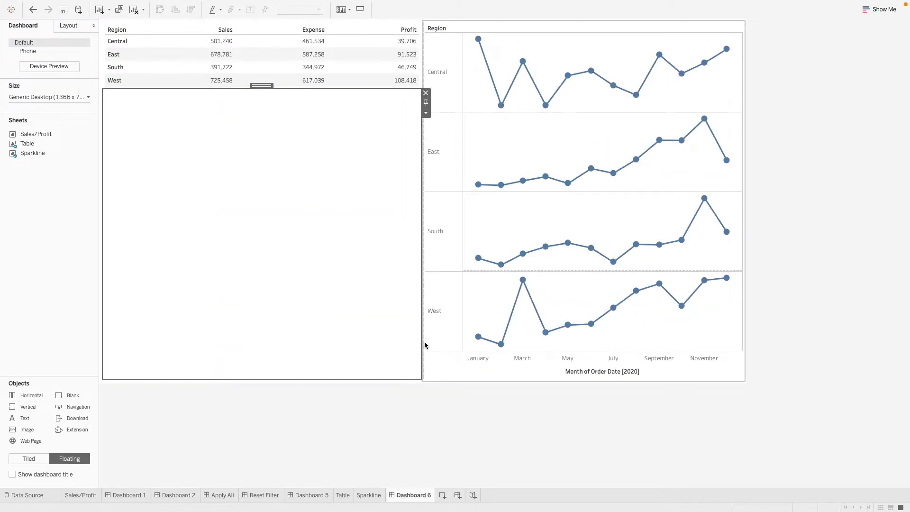
pyautogui.moveTo(344, 91); pyautogui.dragTo(311, 352)
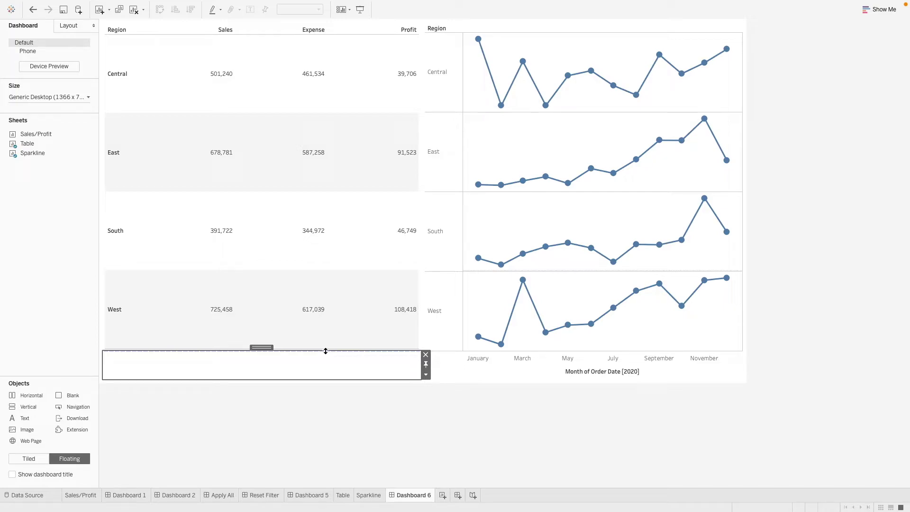
pyautogui.press('Delete')
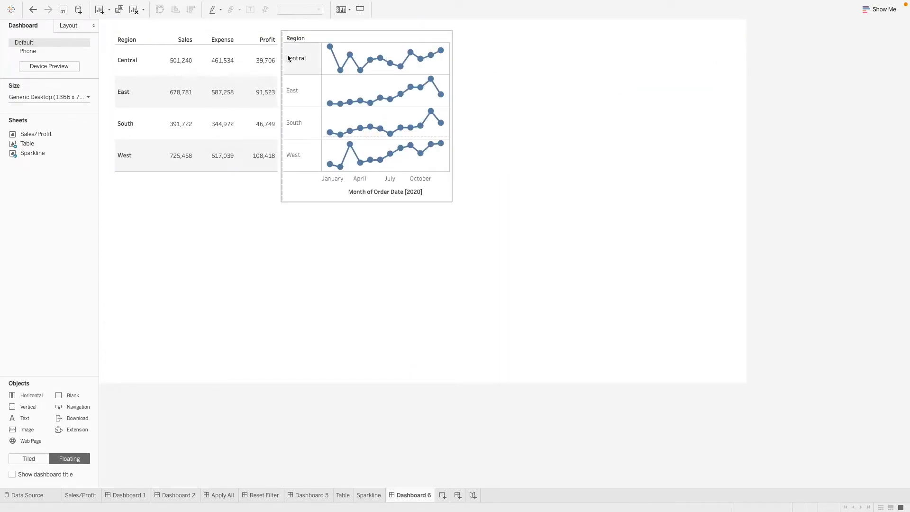
# Step: Hide the Region header of the Sparkline sheet and clear the Central selection
pyautogui.rightClick(289, 58)
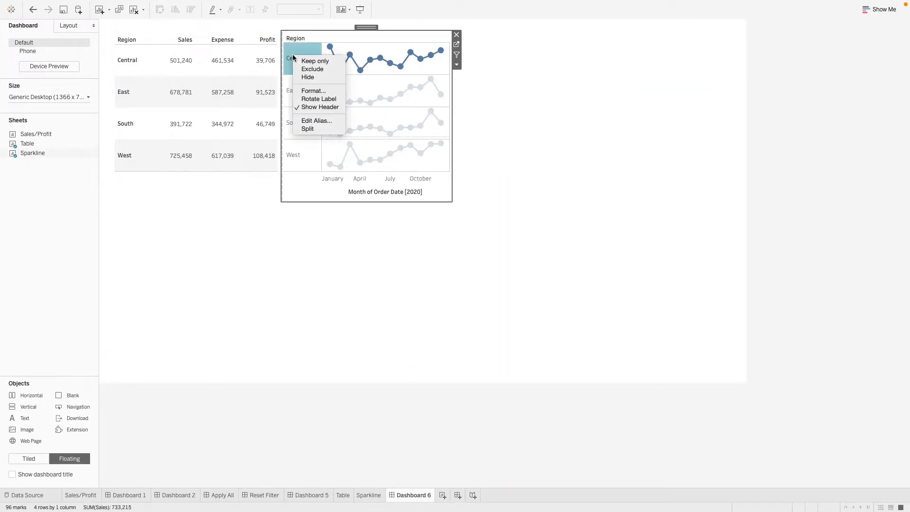
pyautogui.click(326, 107)
pyautogui.click(522, 247)
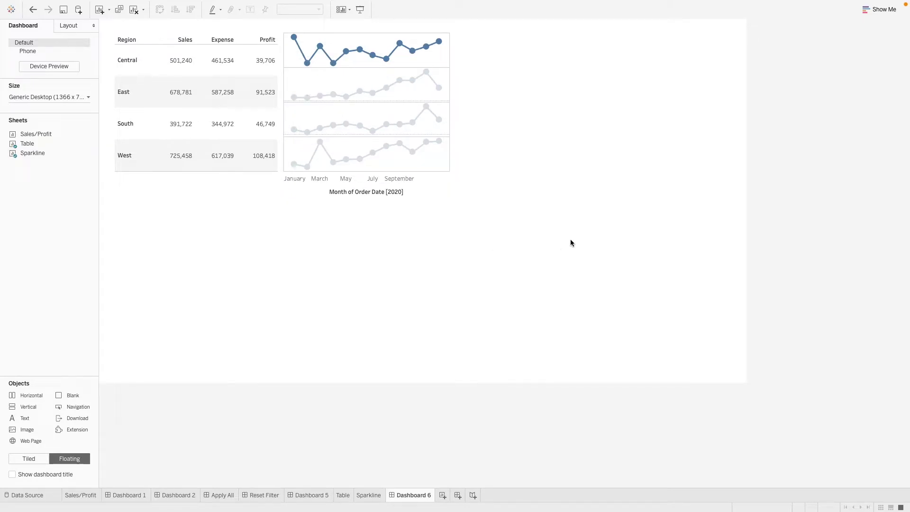
pyautogui.click(320, 179)
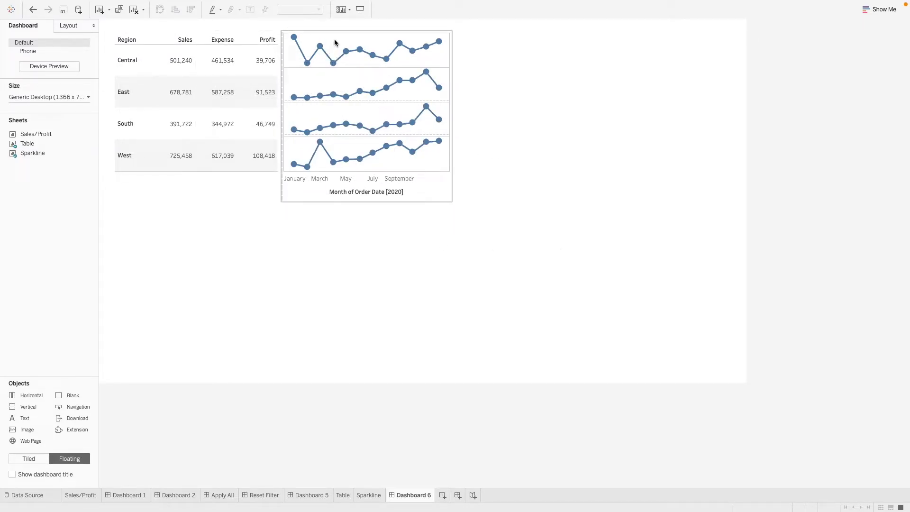
pyautogui.click(264, 39)
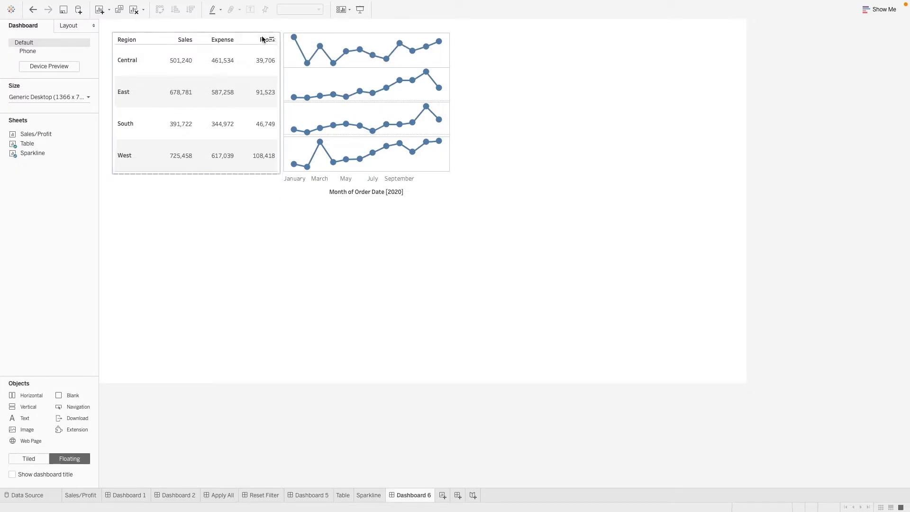
# Step: Add a vertical container beside the Table, move the Sparkline into it, and insert a blank above the Sparkline
pyautogui.click(191, 337)
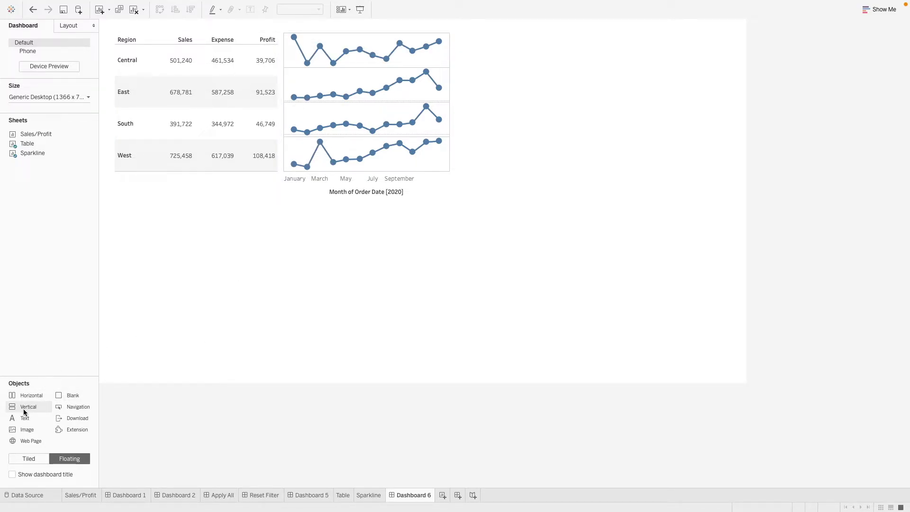
pyautogui.moveTo(24, 411); pyautogui.dragTo(191, 221)
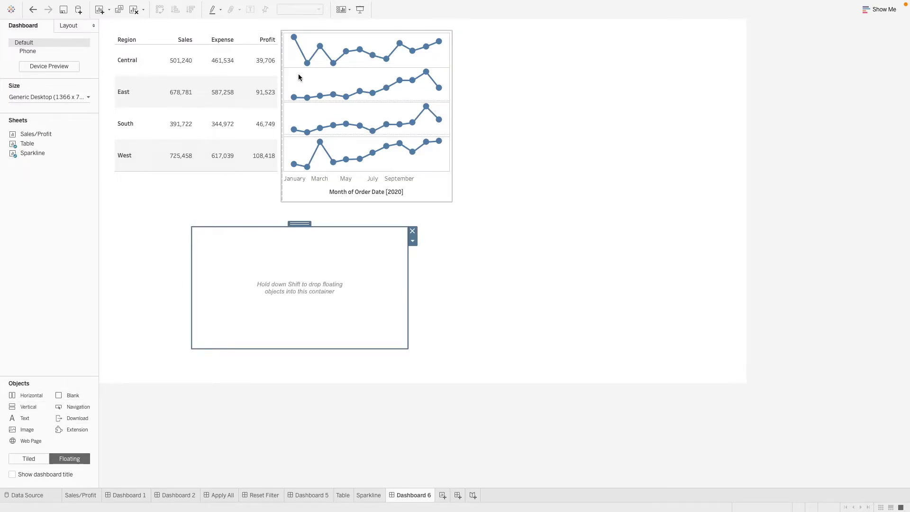
pyautogui.moveTo(296, 225); pyautogui.dragTo(297, 122)
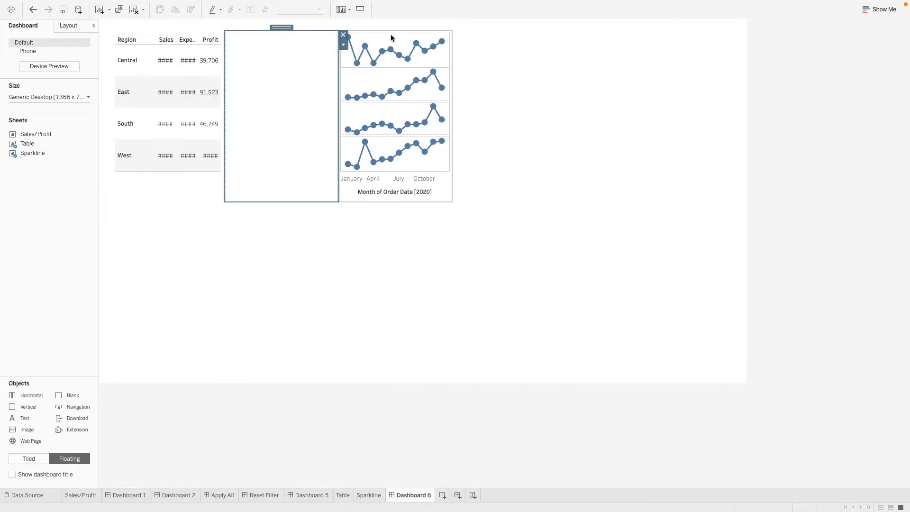
pyautogui.click(395, 29)
pyautogui.moveTo(394, 27); pyautogui.dragTo(275, 73)
pyautogui.moveTo(66, 400); pyautogui.dragTo(352, 63)
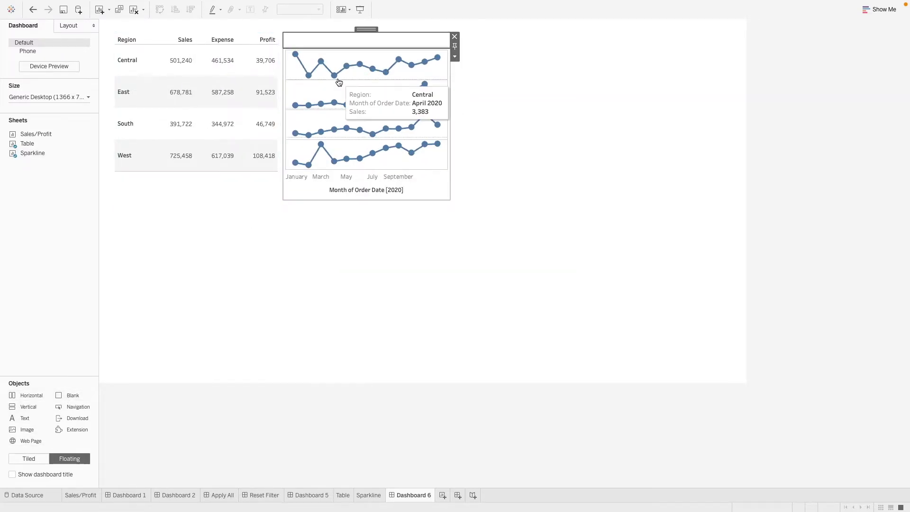
# Step: Set the height of the blank above the Sparkline to 20 pixels
pyautogui.click(356, 42)
pyautogui.click(342, 36)
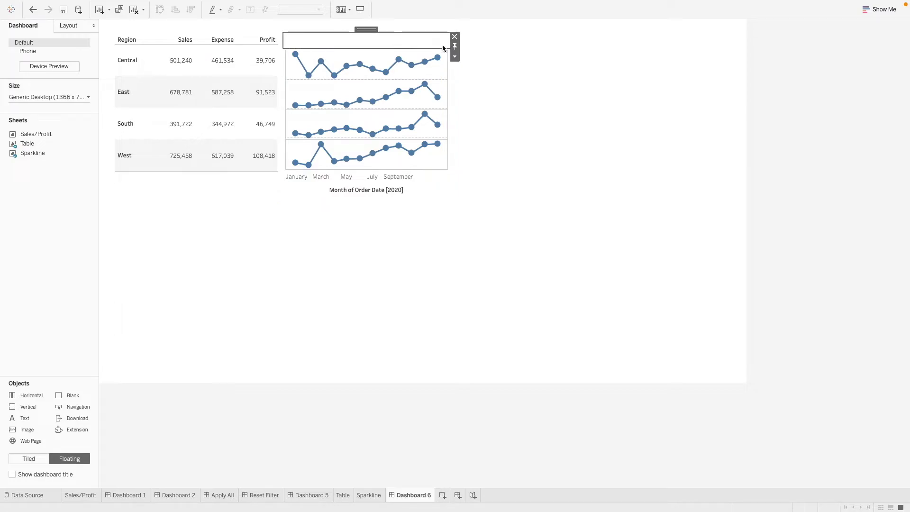
pyautogui.click(455, 58)
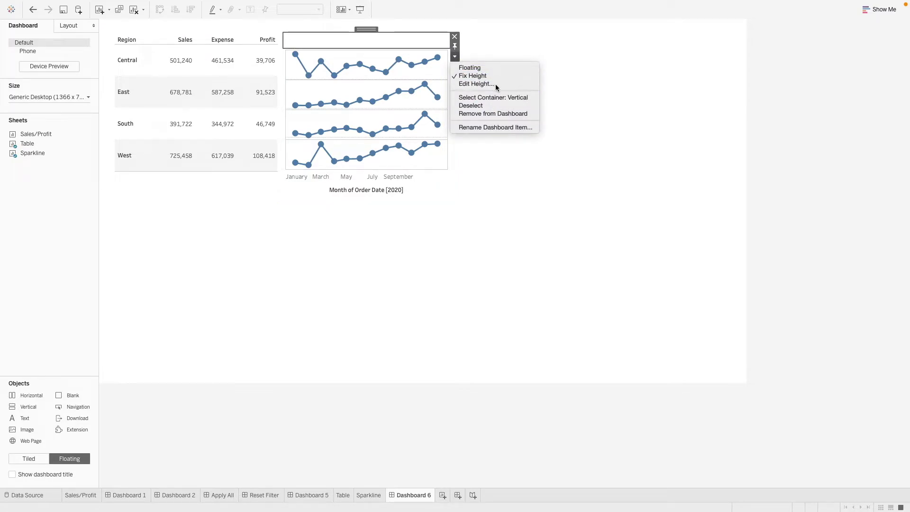
pyautogui.click(496, 85)
pyautogui.write('20')
pyautogui.press('Return')
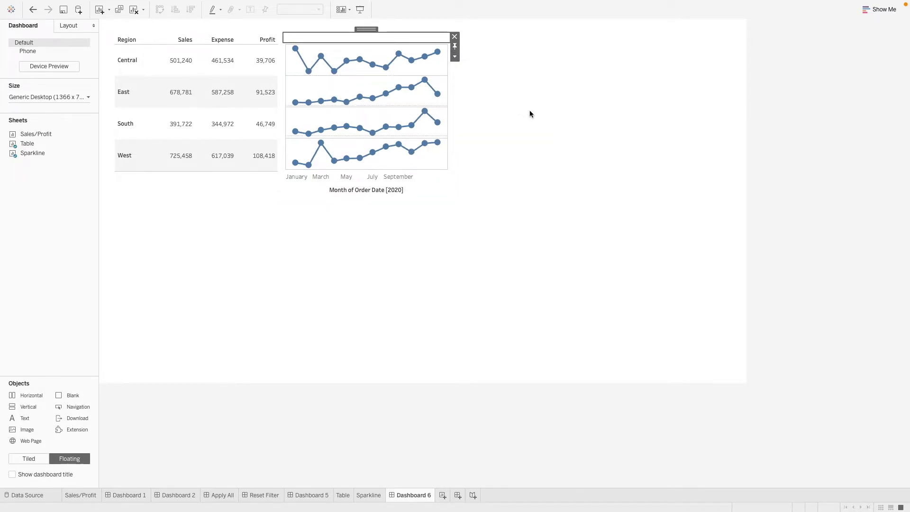
pyautogui.click(457, 59)
pyautogui.click(474, 84)
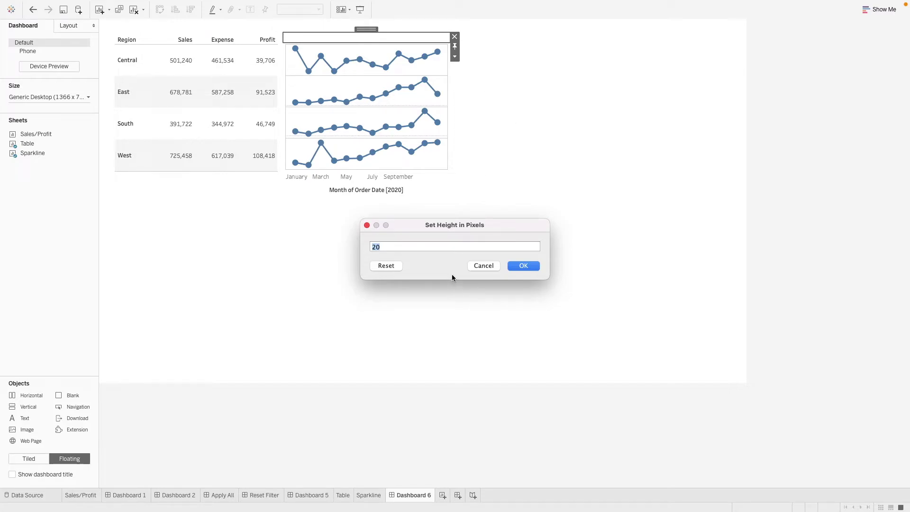
pyautogui.click(479, 266)
# Step: Set the outer padding of the vertical container holding the Table to 0 on all sides
pyautogui.click(232, 35)
pyautogui.click(223, 39)
pyautogui.doubleClick(201, 31)
pyautogui.click(68, 25)
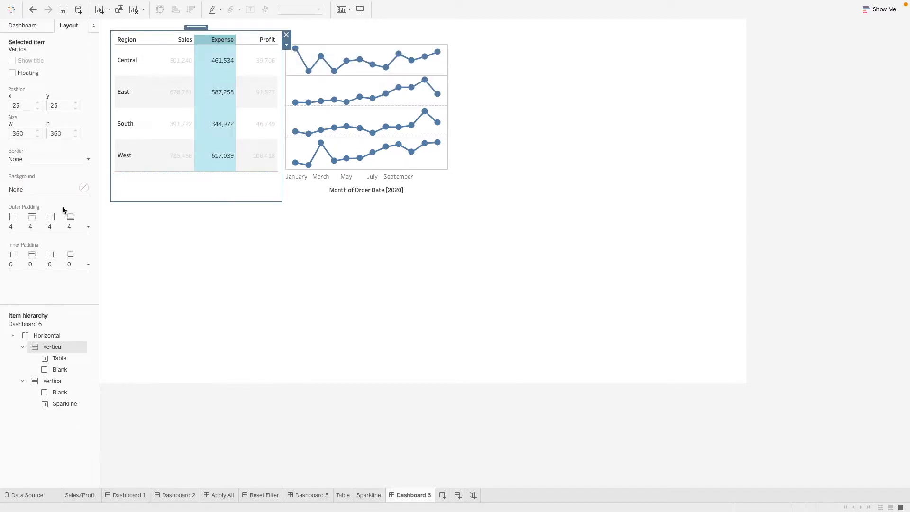
pyautogui.click(88, 226)
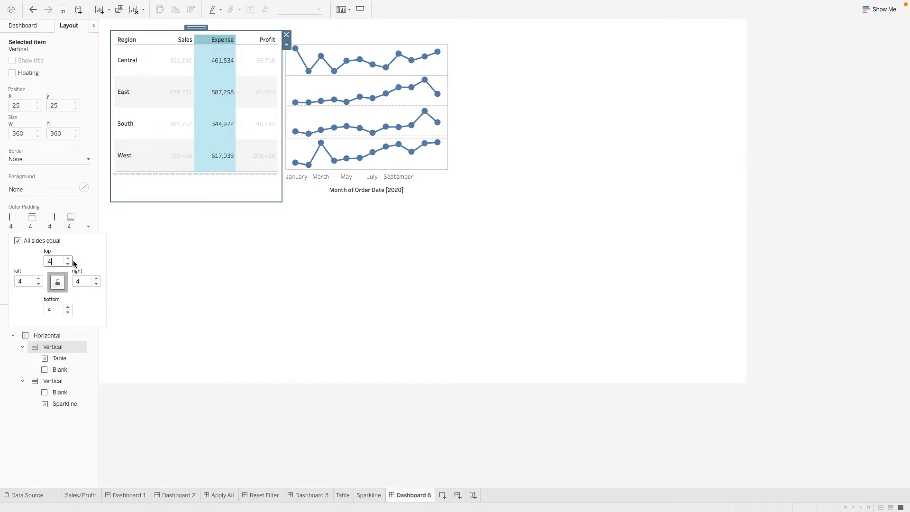
pyautogui.write('0')
pyautogui.press('Return')
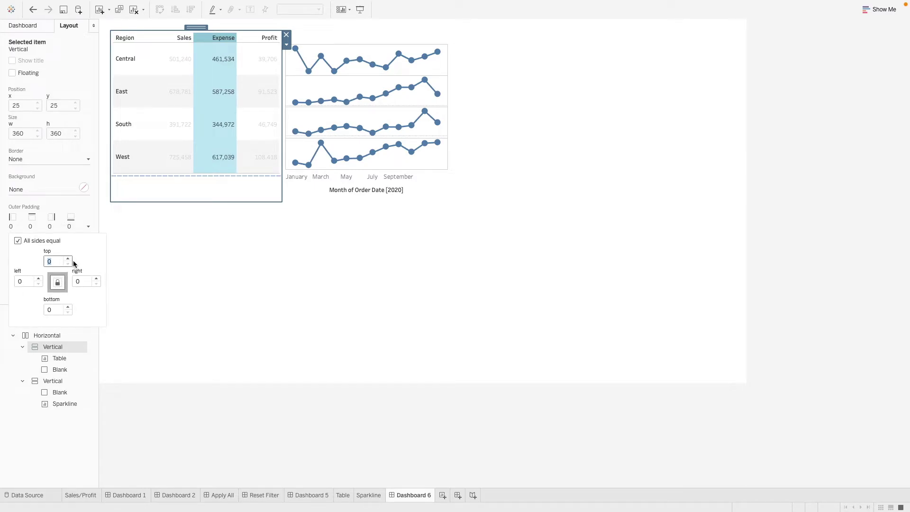
# Step: Set the outer padding of the vertical container holding the Sparkline to 0 on all sides
pyautogui.click(344, 34)
pyautogui.doubleClick(368, 29)
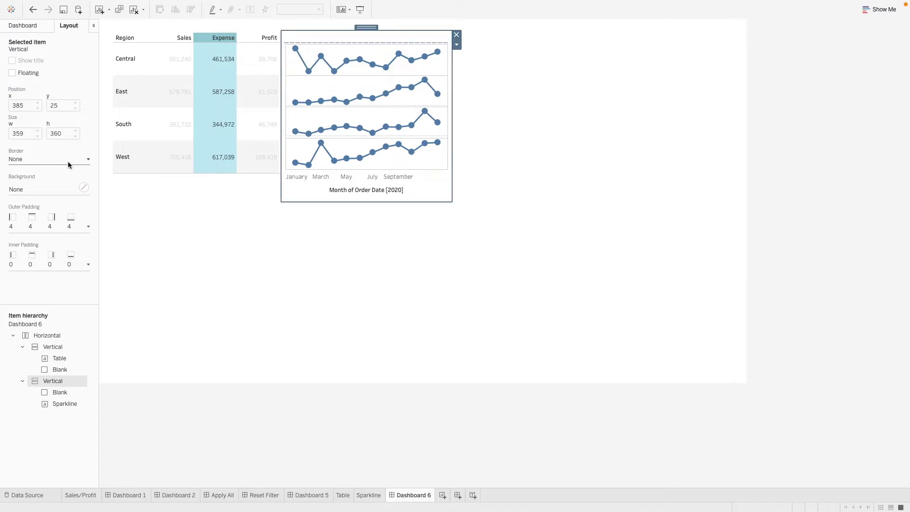
pyautogui.click(69, 222)
pyautogui.write('0')
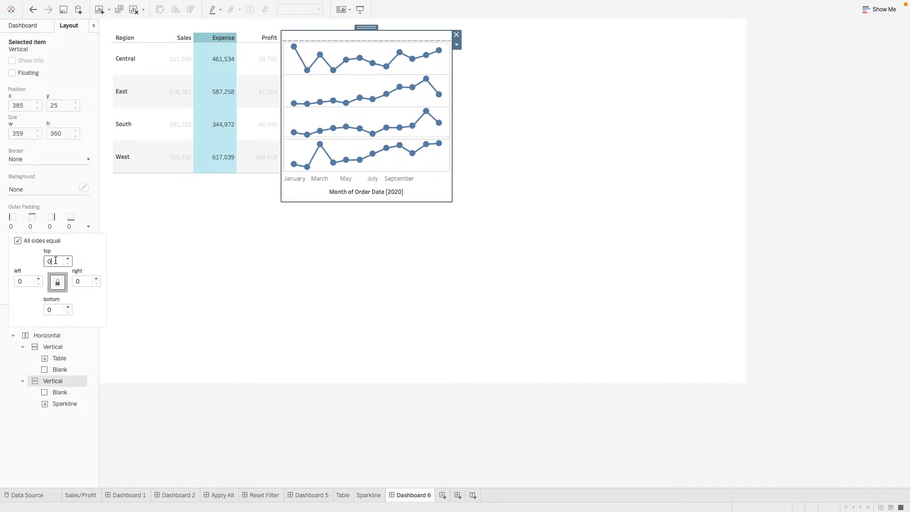
pyautogui.click(587, 346)
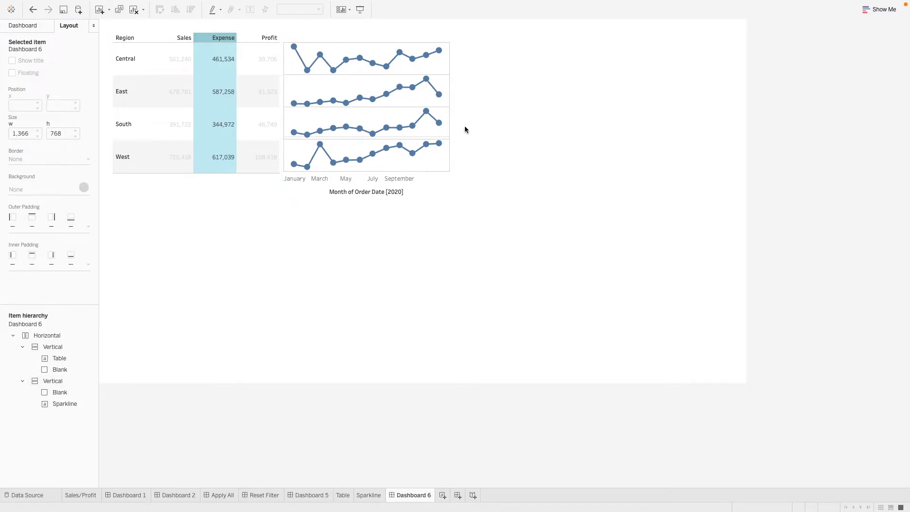
# Step: Set the Sparkline sheet's own outer padding to 0 on all sides
pyautogui.click(320, 46)
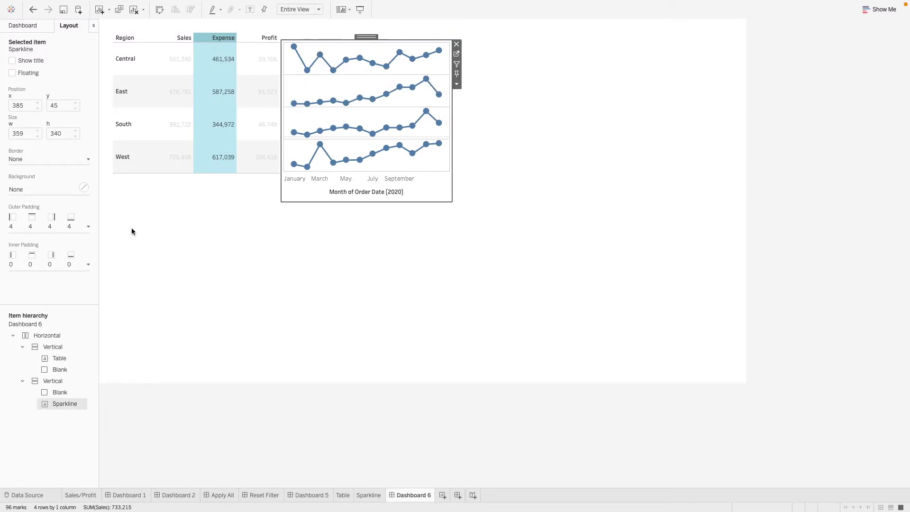
pyautogui.click(73, 221)
pyautogui.click(55, 262)
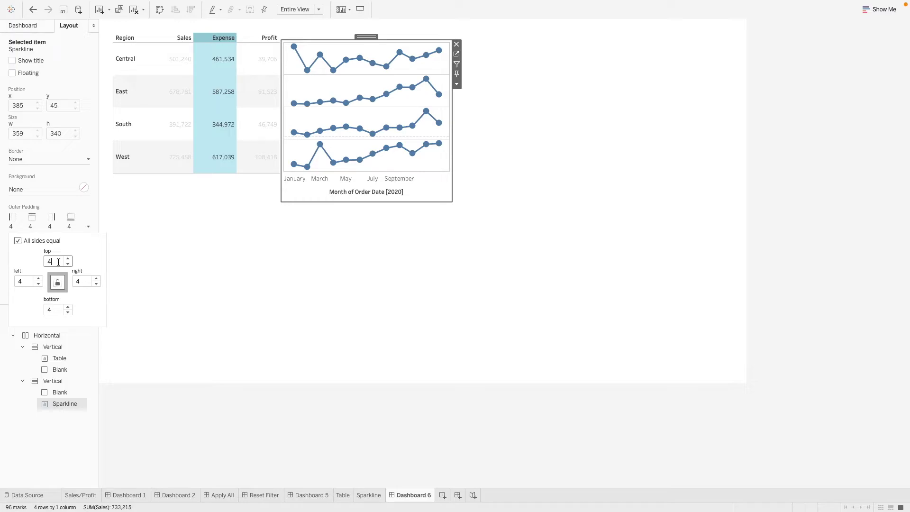
pyautogui.write('0')
# Step: Set the Table sheet's own outer padding to 0 on all sides and clear the selection in the dashboard
pyautogui.click(247, 94)
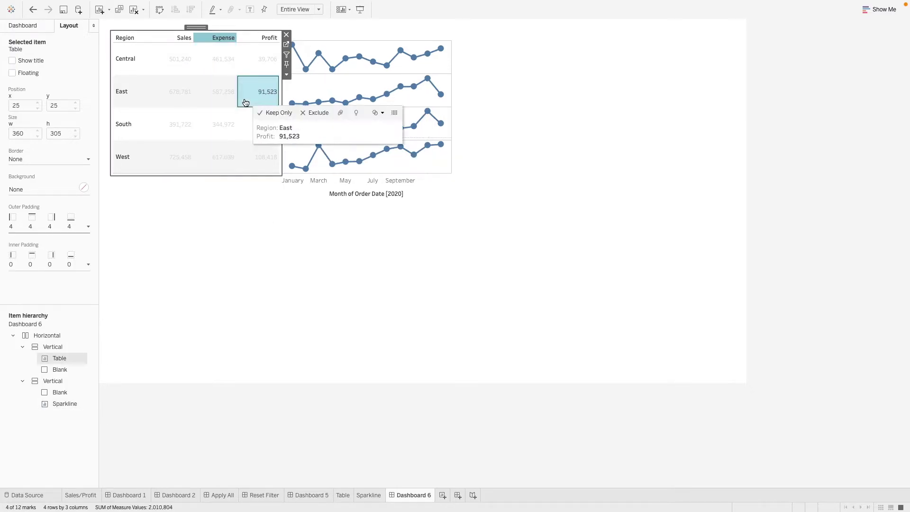
pyautogui.click(52, 219)
pyautogui.write('0')
pyautogui.press('Return')
pyautogui.click(278, 291)
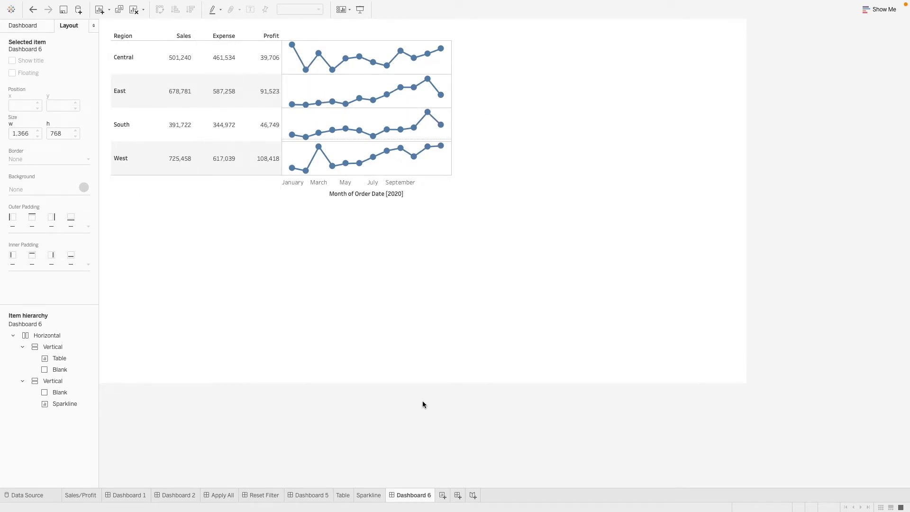
# Step: On the Table worksheet, remove Measure Values from the marks and Measure Names from the columns
pyautogui.hotkey('ctrl', 'pageup')
pyautogui.hotkey('ctrl', 'pageup')
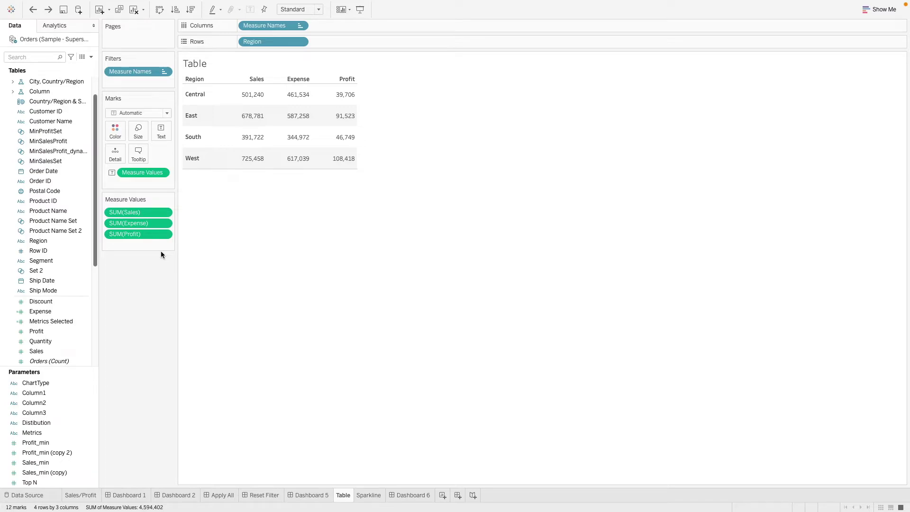
pyautogui.rightClick(265, 27)
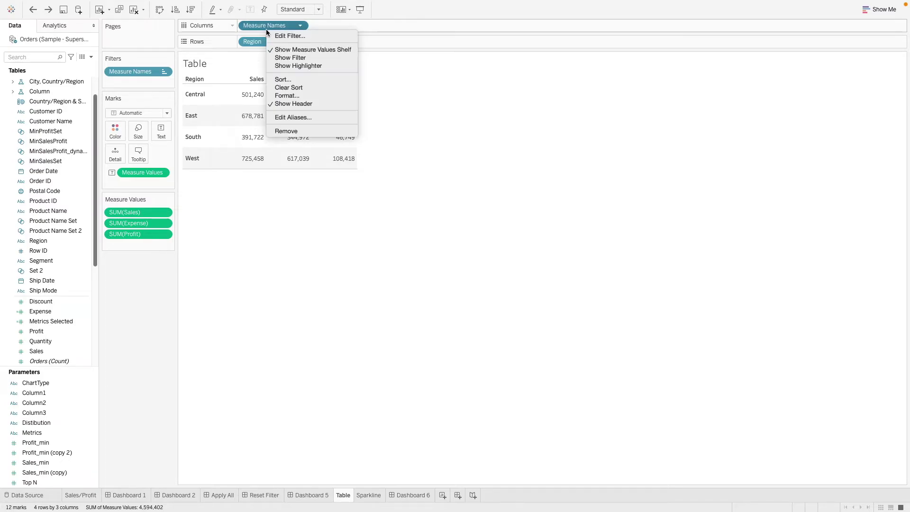
pyautogui.rightClick(167, 172)
pyautogui.click(213, 259)
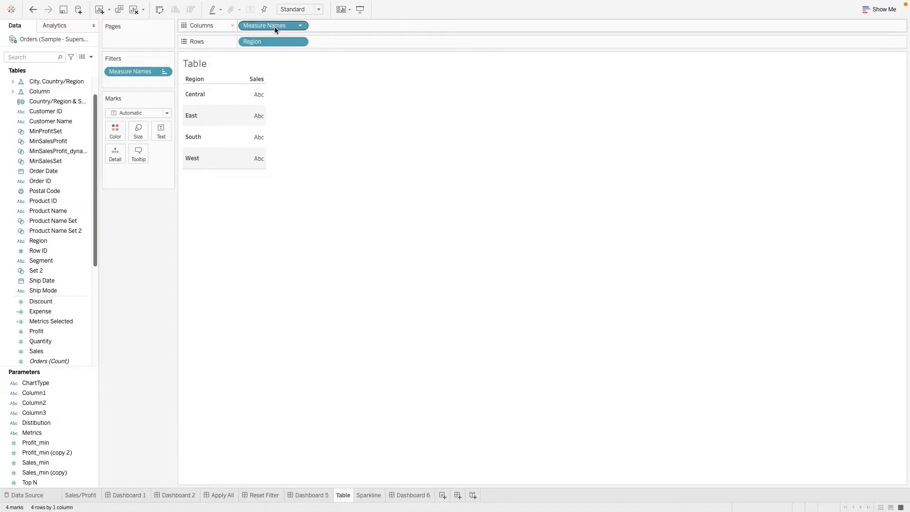
pyautogui.rightClick(275, 27)
pyautogui.press('Return')
# Step: Add the ad-hoc calculation avg(0) to the columns and duplicate it to create a second placeholder axis
pyautogui.doubleClick(298, 26)
pyautogui.write('avg(0)')
pyautogui.press('Return')
pyautogui.moveTo(287, 26); pyautogui.dragTo(372, 26)
pyautogui.click(372, 27)
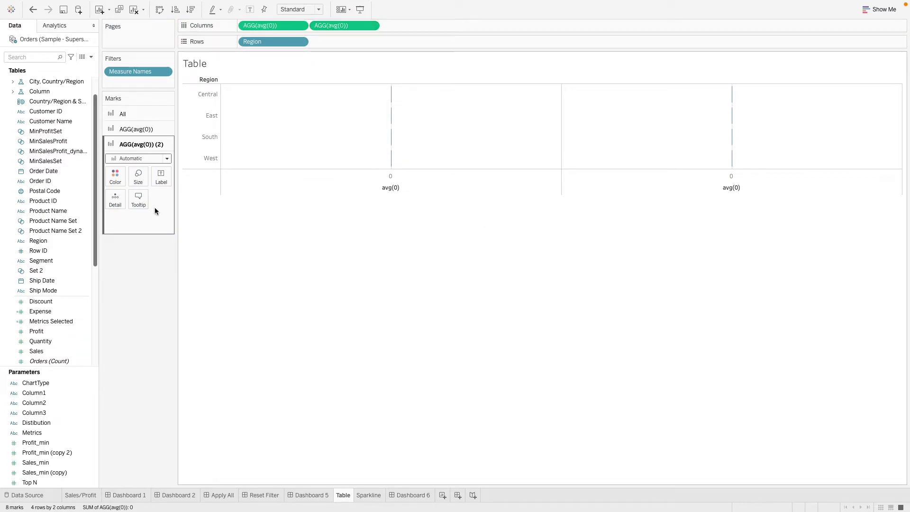
# Step: Label the first avg(0) axis with Sales and the second avg(0) axis with Profit
pyautogui.click(138, 131)
pyautogui.click(138, 133)
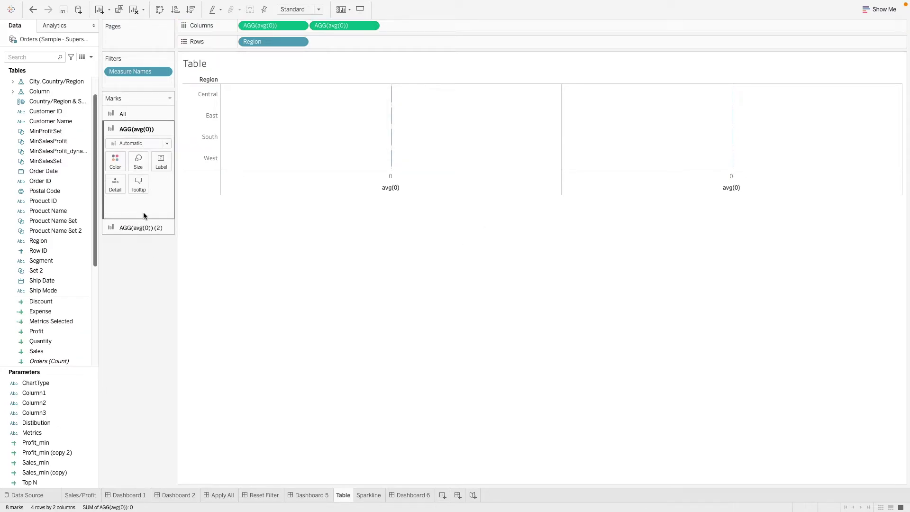
pyautogui.click(138, 228)
pyautogui.click(137, 131)
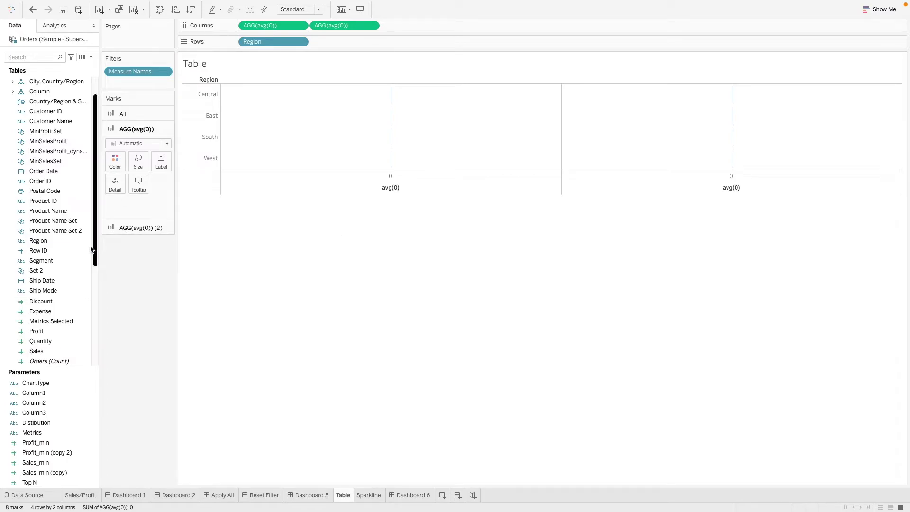
pyautogui.scroll(3, 85, 253)
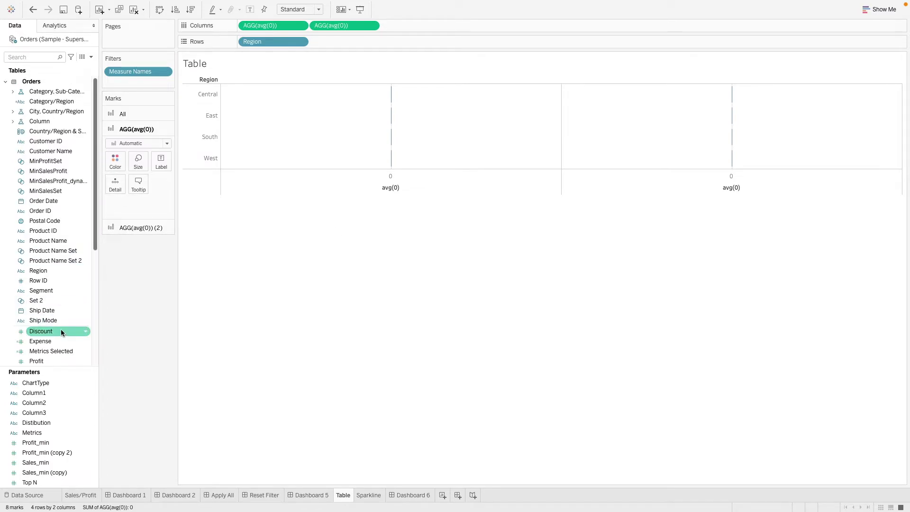
pyautogui.scroll(-5, 61, 329)
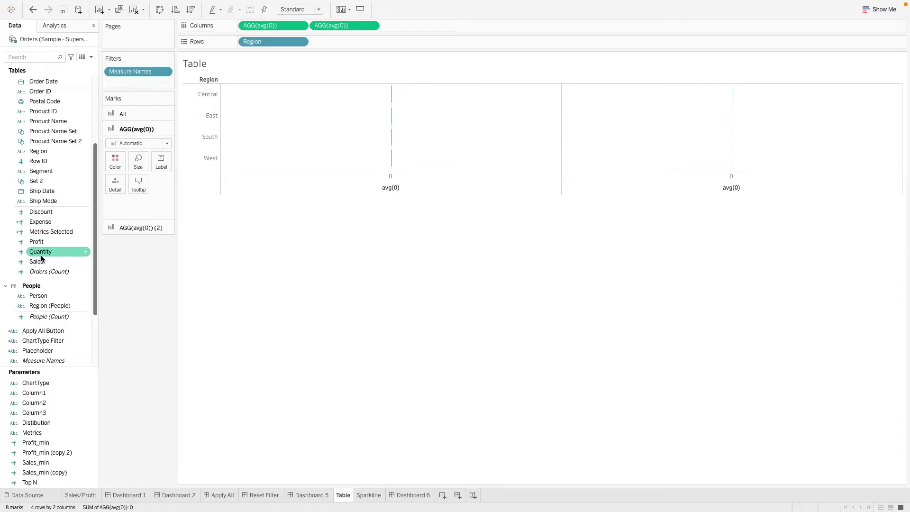
pyautogui.moveTo(41, 262); pyautogui.dragTo(162, 163)
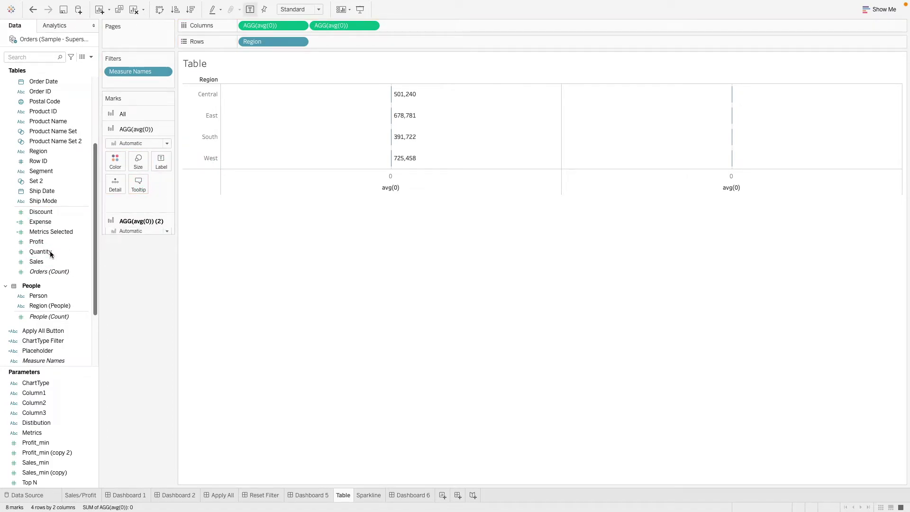
pyautogui.moveTo(45, 242); pyautogui.dragTo(170, 172)
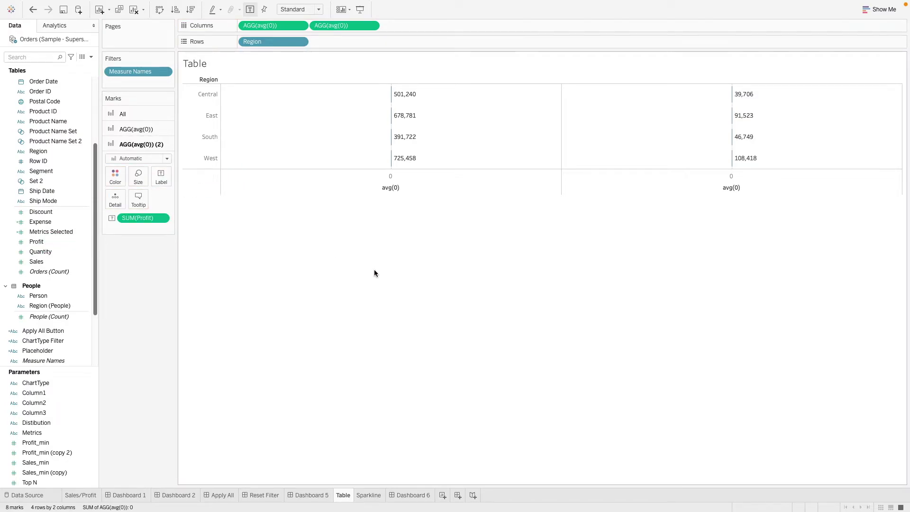
# Step: Center the alignment of the Profit labels and the Sales labels on their avg(0) axes
pyautogui.click(166, 180)
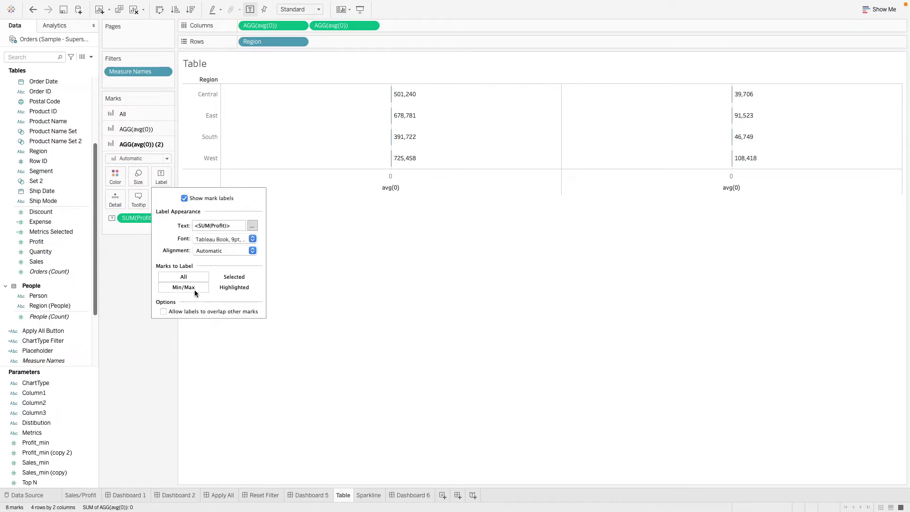
pyautogui.click(220, 249)
pyautogui.click(220, 295)
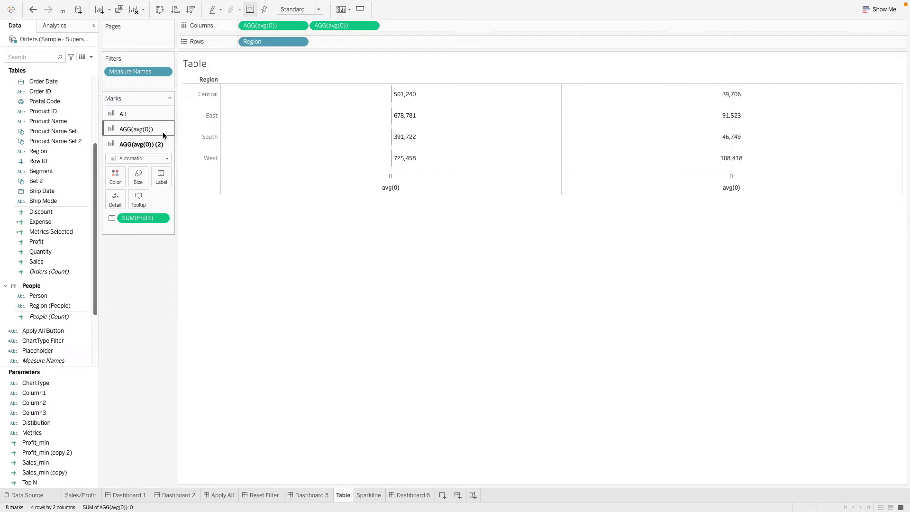
pyautogui.click(163, 133)
pyautogui.click(161, 166)
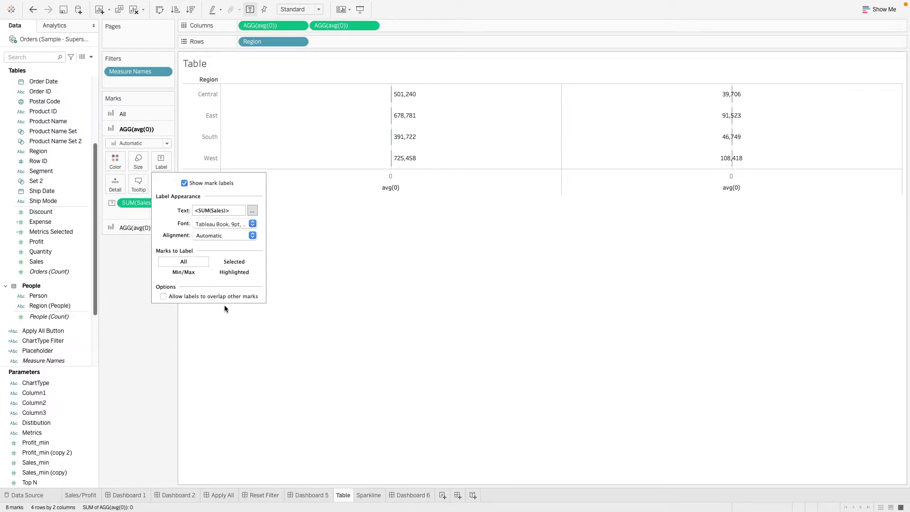
pyautogui.click(221, 236)
pyautogui.click(221, 281)
pyautogui.click(452, 305)
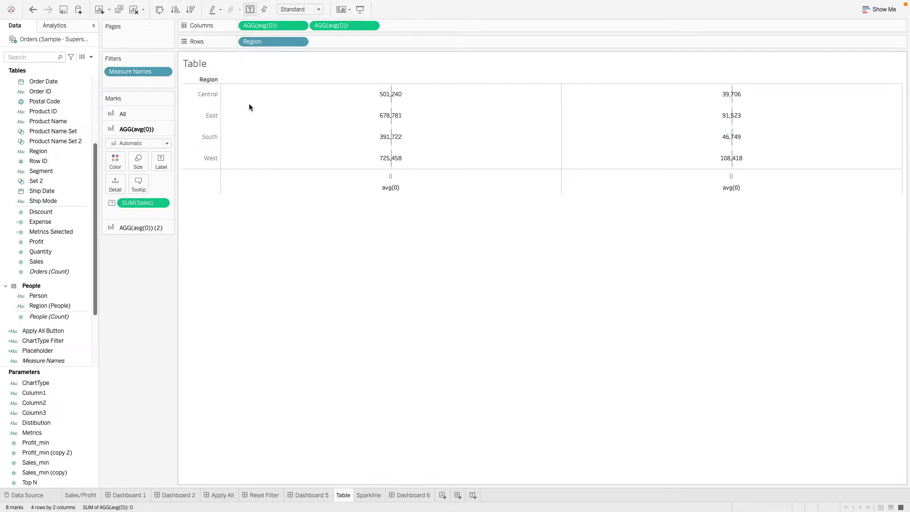
# Step: Change the mark type of both avg(0) axes to Text
pyautogui.click(154, 145)
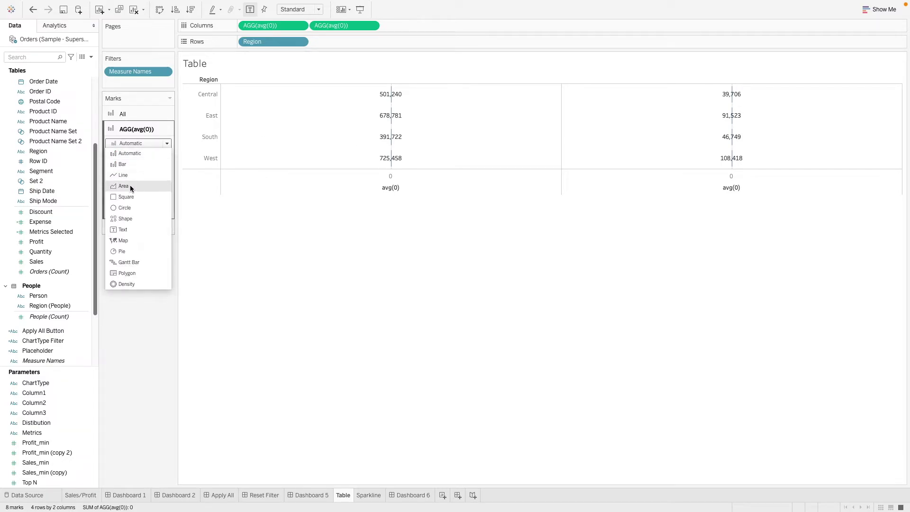
pyautogui.click(140, 228)
pyautogui.click(133, 227)
pyautogui.click(129, 159)
pyautogui.click(136, 245)
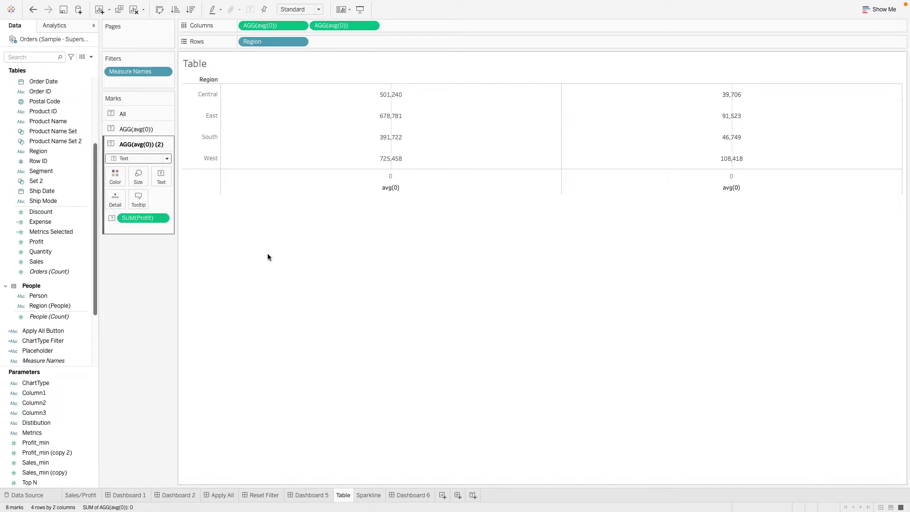
# Step: Open the worksheet's line formatting and set the sheet's zero lines to None
pyautogui.rightClick(338, 127)
pyautogui.click(363, 164)
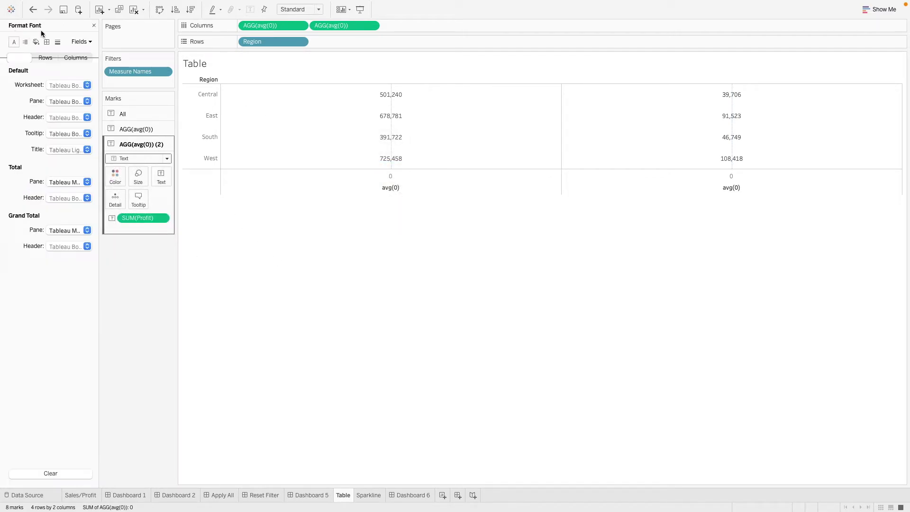
pyautogui.click(57, 43)
pyautogui.click(65, 101)
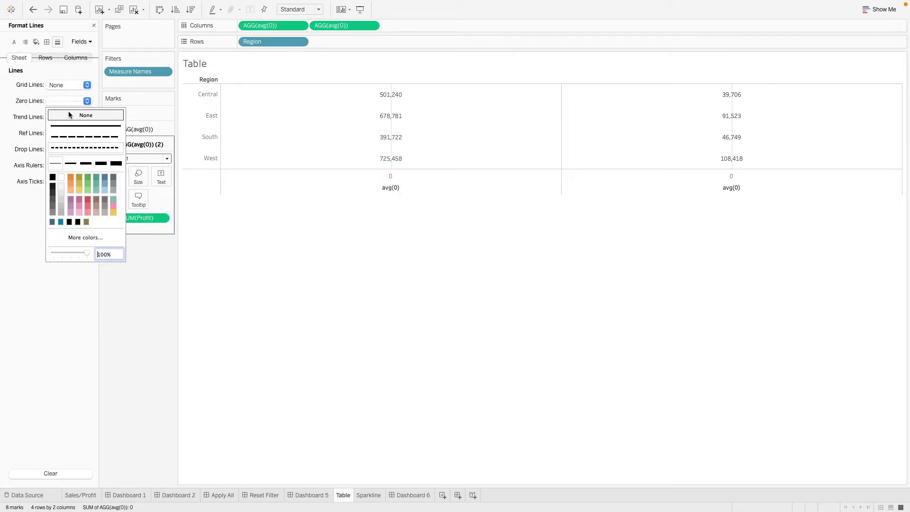
# Step: Set the grid lines for the columns to None in the line formatting
pyautogui.click(66, 85)
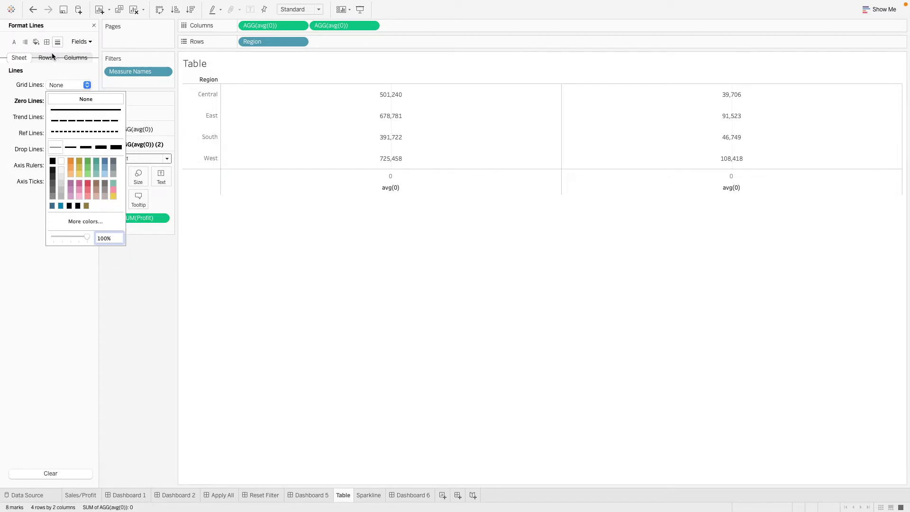
pyautogui.click(52, 57)
pyautogui.click(46, 42)
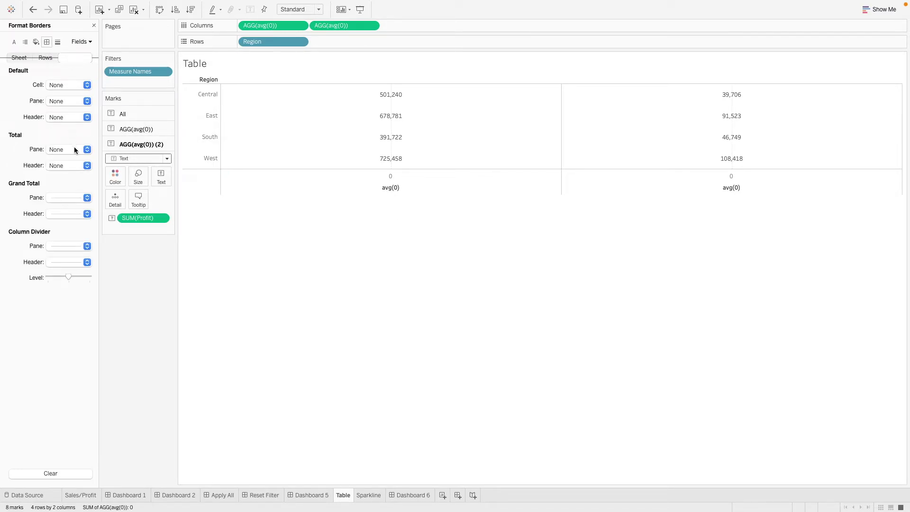
pyautogui.click(57, 42)
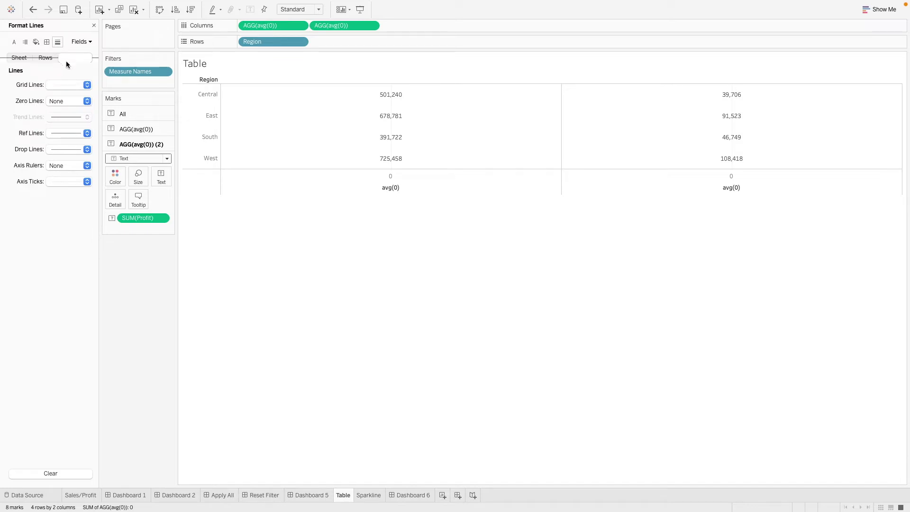
pyautogui.click(67, 85)
pyautogui.click(77, 99)
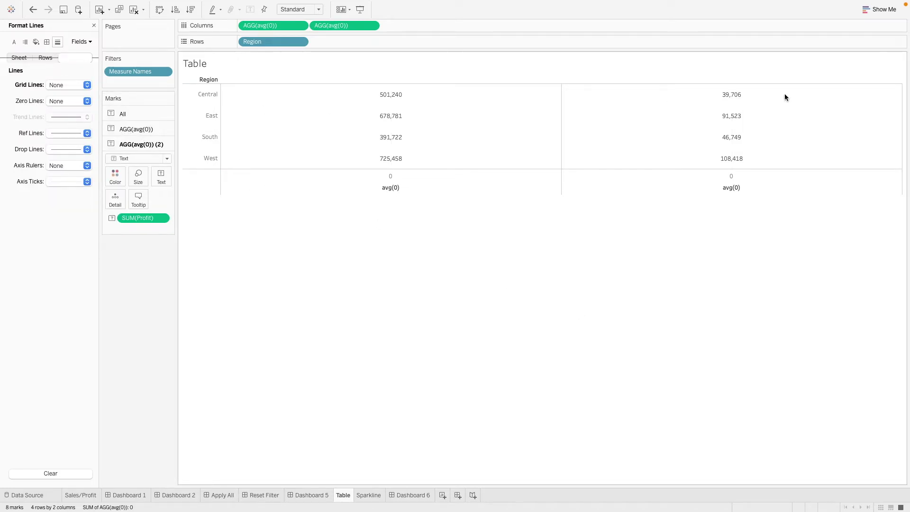
# Step: Raise the row divider level to its maximum in the border formatting so every region row is separated
pyautogui.click(45, 58)
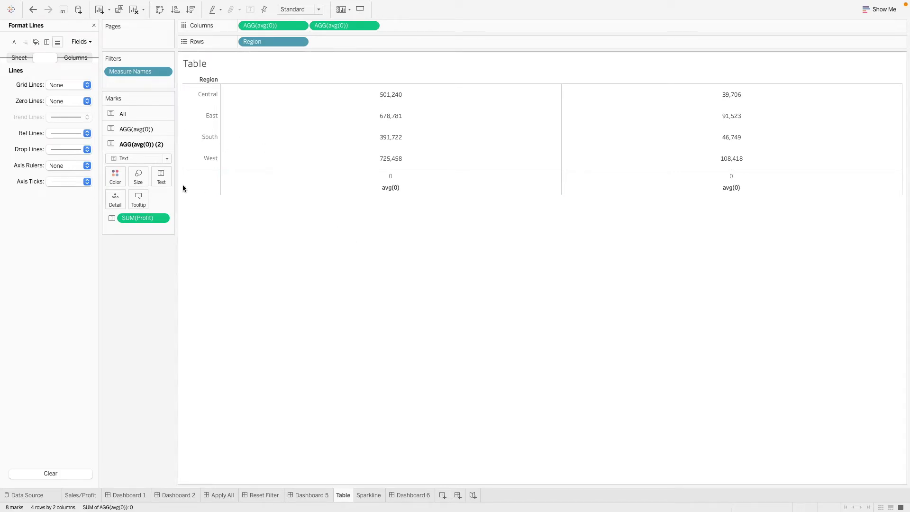
pyautogui.click(47, 41)
pyautogui.moveTo(50, 274); pyautogui.dragTo(123, 282)
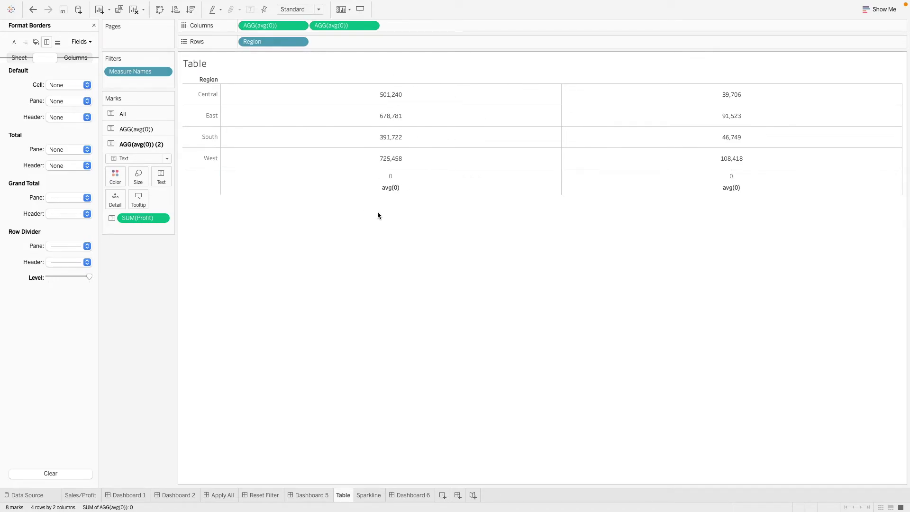
# Step: Duplicate the avg(0) calculations in the columns to make four placeholder axes in total
pyautogui.moveTo(263, 29); pyautogui.dragTo(303, 24)
pyautogui.moveTo(387, 24); pyautogui.dragTo(479, 24)
pyautogui.rightClick(479, 24)
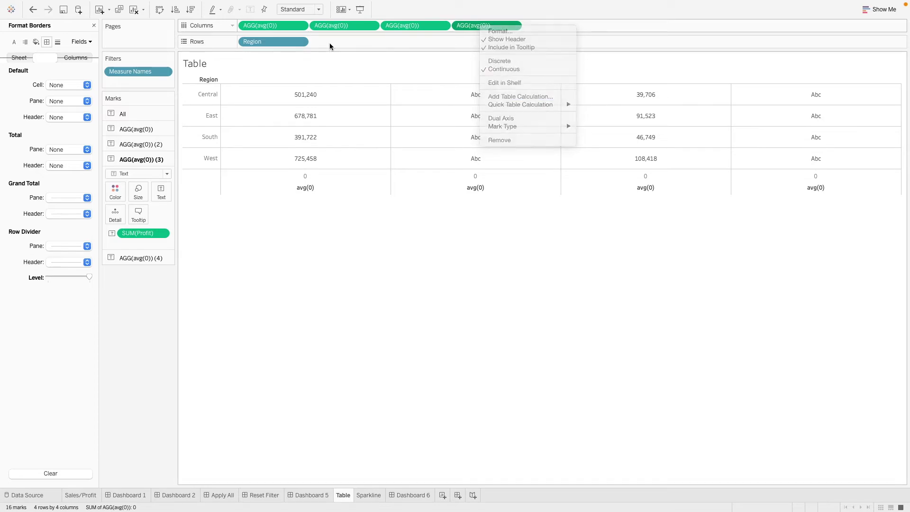
# Step: Make the second avg(0) placeholder a dual axis with the first and set its mark type to Polygon
pyautogui.rightClick(325, 26)
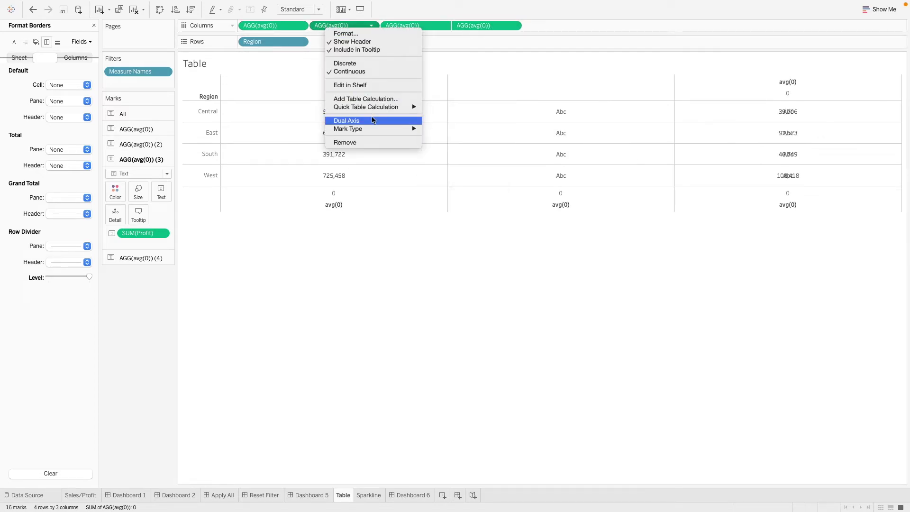
pyautogui.click(372, 120)
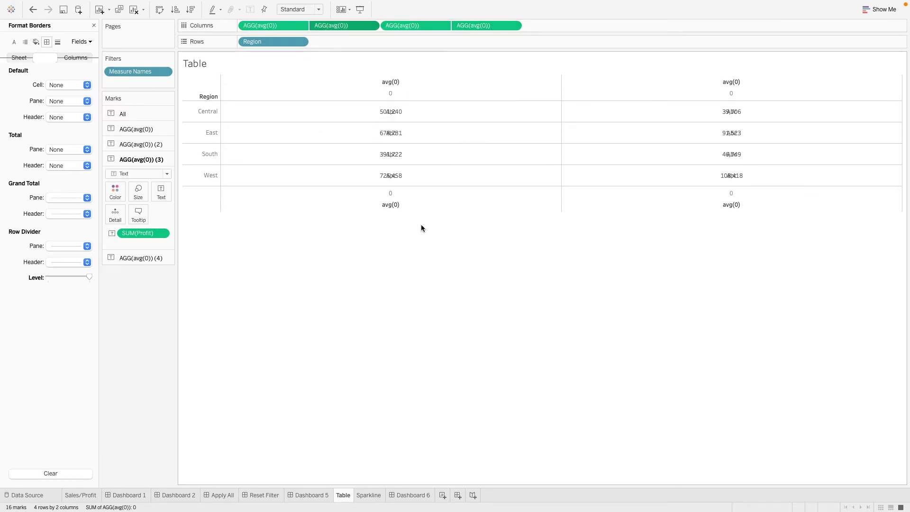
pyautogui.click(140, 144)
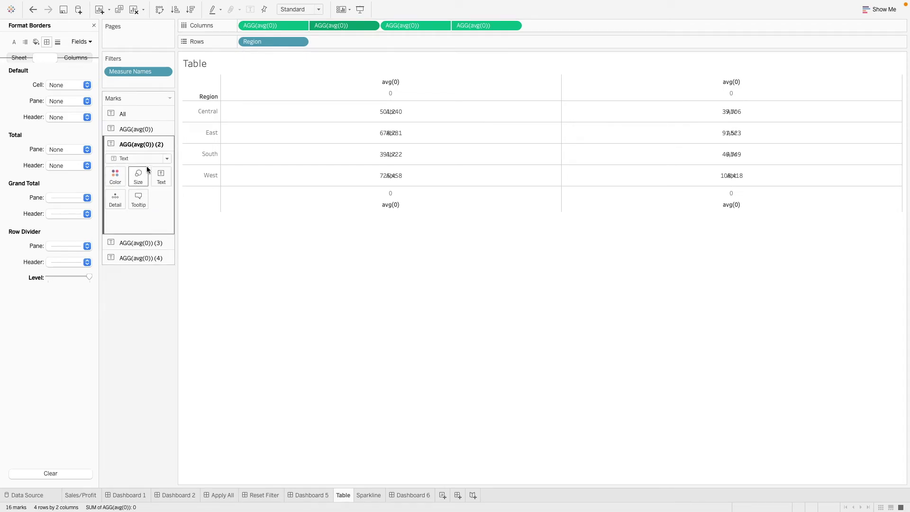
pyautogui.click(145, 159)
pyautogui.click(152, 288)
# Step: Set the mark type of the fourth avg(0) placeholder to Polygon
pyautogui.click(479, 26)
pyautogui.click(155, 191)
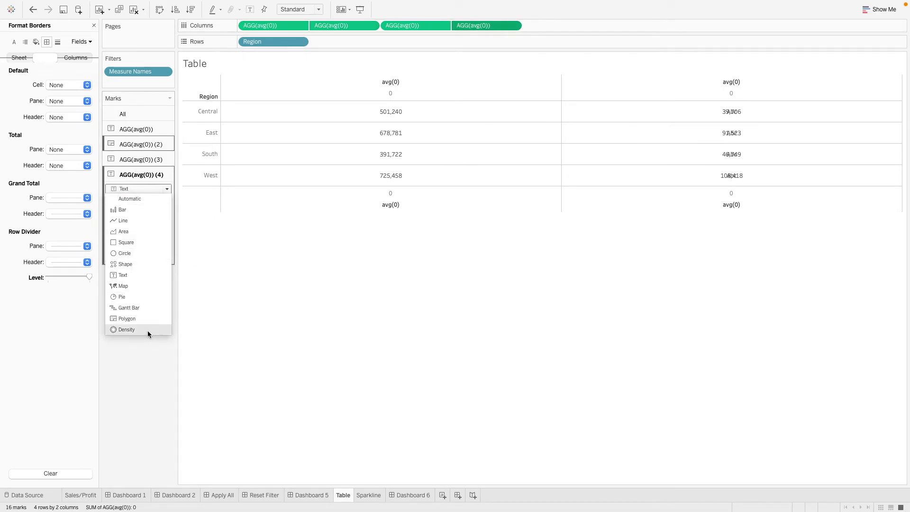
pyautogui.click(146, 320)
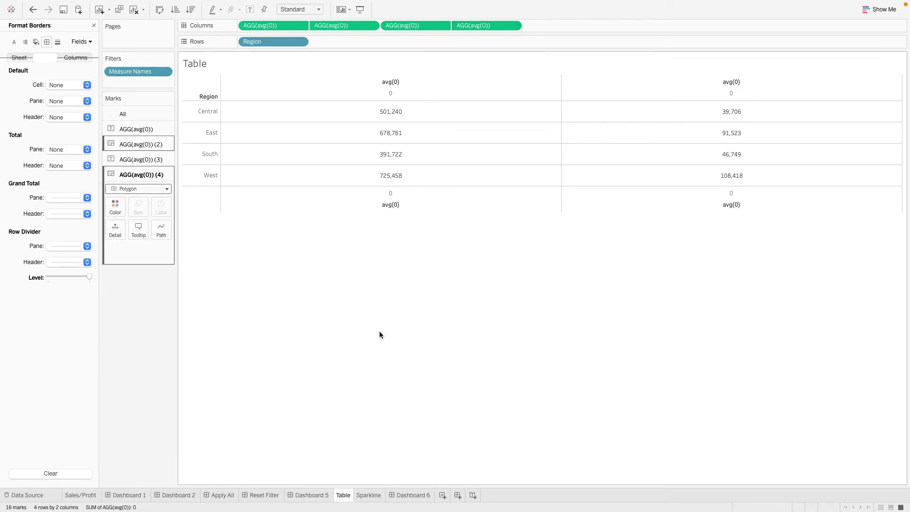
# Step: Clear the title of the lower axis under the sales values and set its major tick marks to None
pyautogui.rightClick(415, 205)
pyautogui.click(418, 209)
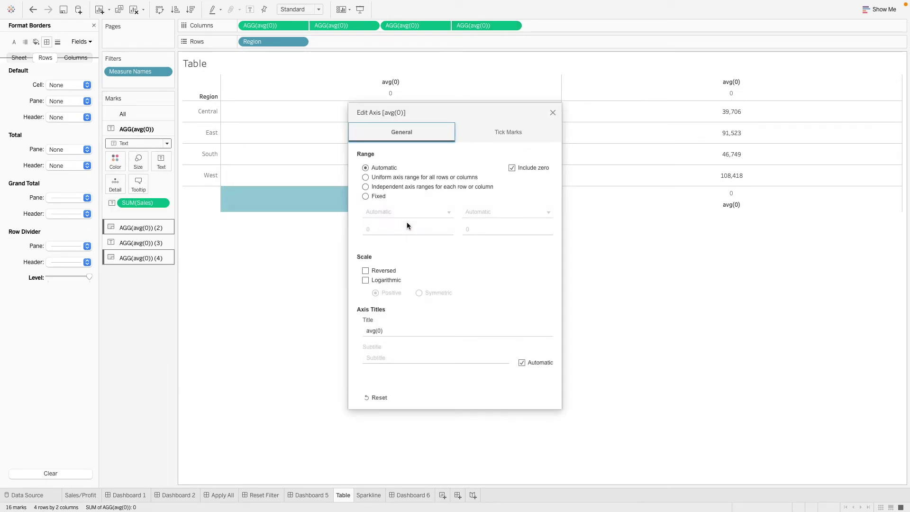
pyautogui.moveTo(421, 109); pyautogui.dragTo(494, 152)
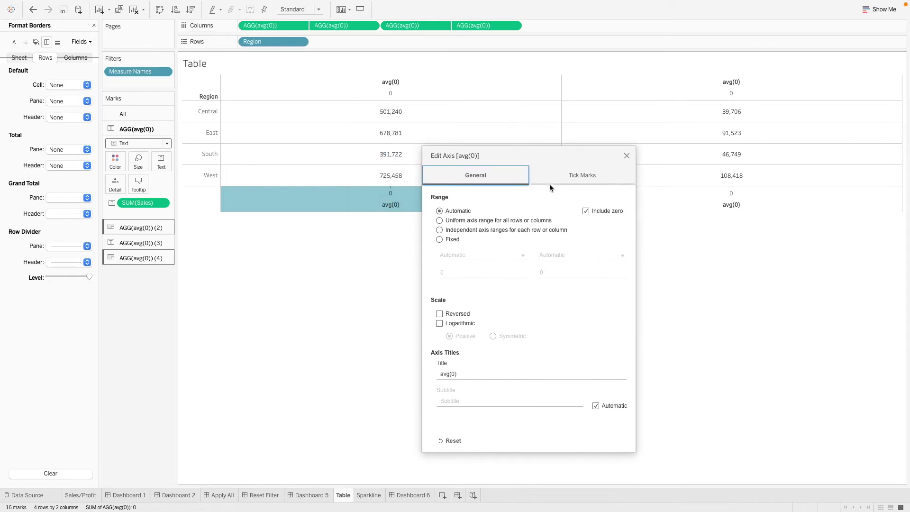
pyautogui.click(474, 373)
pyautogui.press('BackSpace')
pyautogui.click(576, 180)
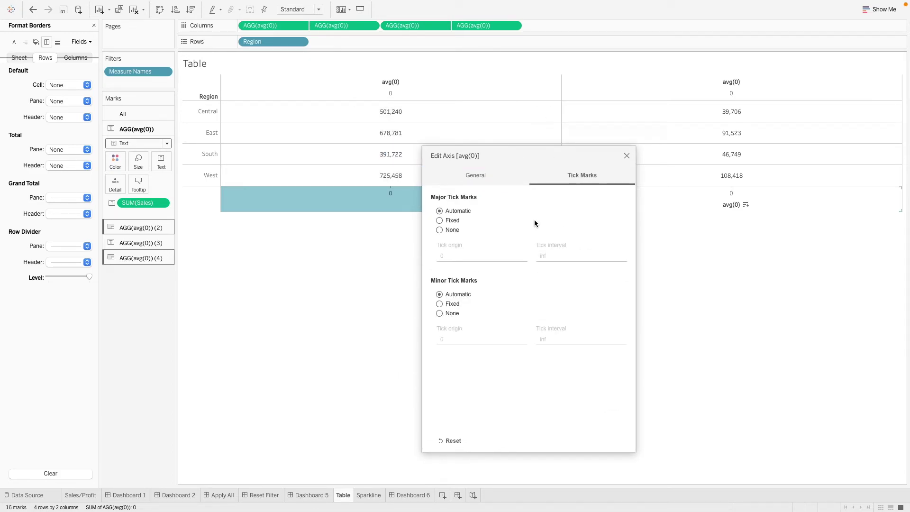
pyautogui.click(453, 231)
pyautogui.click(626, 156)
# Step: Clear the title of the lower axis under the profit values and set its major tick marks to None
pyautogui.rightClick(711, 208)
pyautogui.click(707, 210)
pyautogui.click(469, 140)
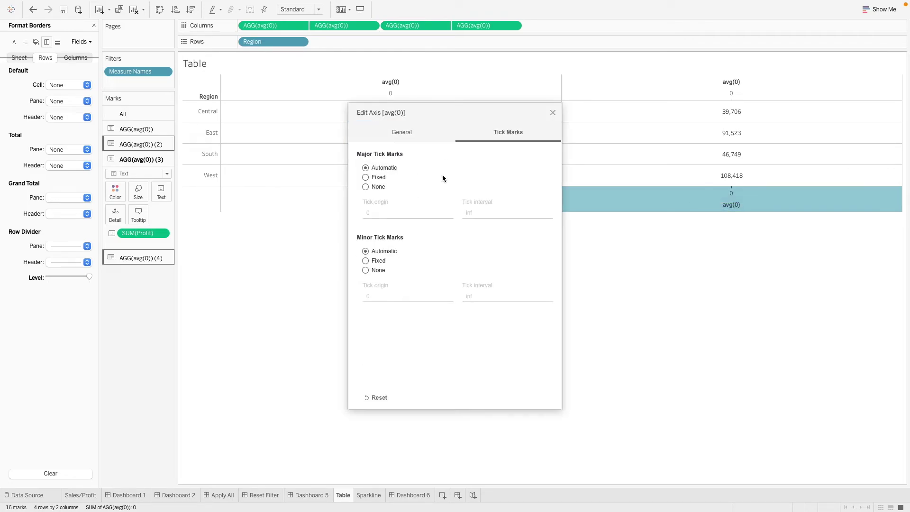
pyautogui.click(403, 135)
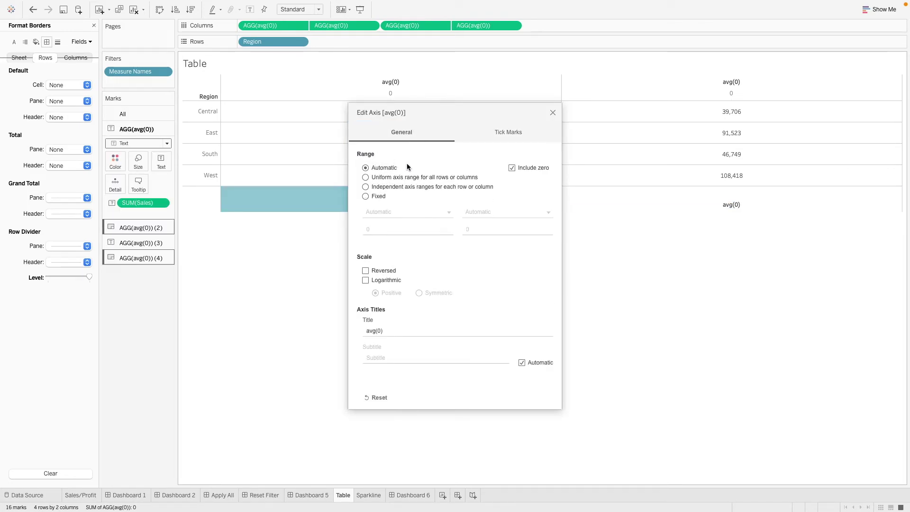
pyautogui.tripleClick(388, 334)
pyautogui.press('BackSpace')
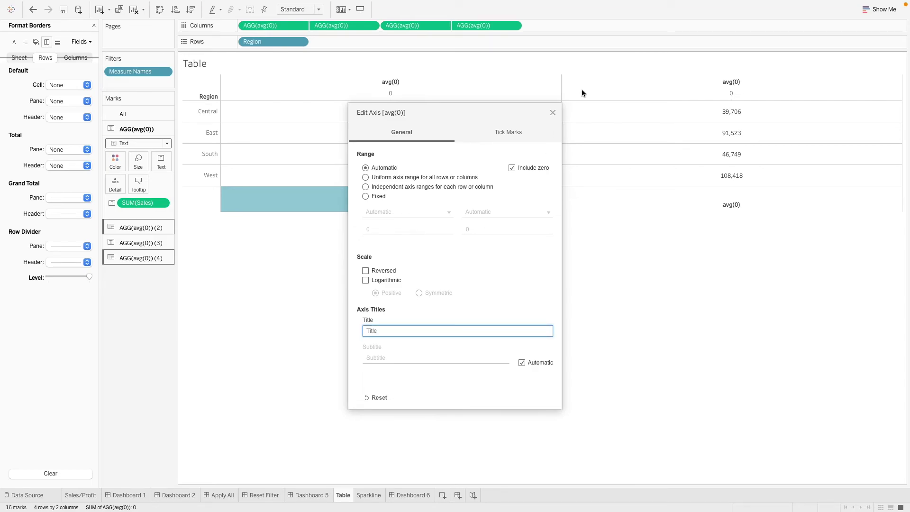
pyautogui.click(553, 113)
# Step: Title the upper axis above the sales values Sales and set its major tick marks to None
pyautogui.rightClick(391, 92)
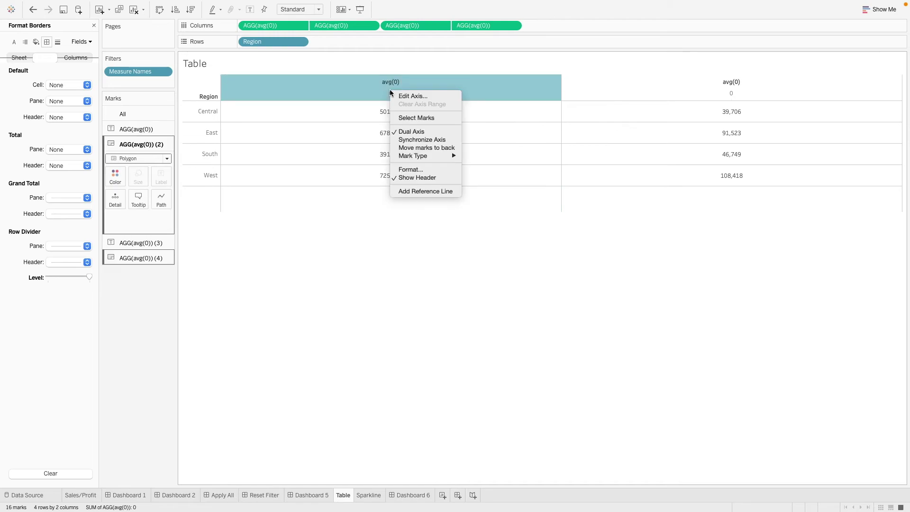
pyautogui.click(405, 96)
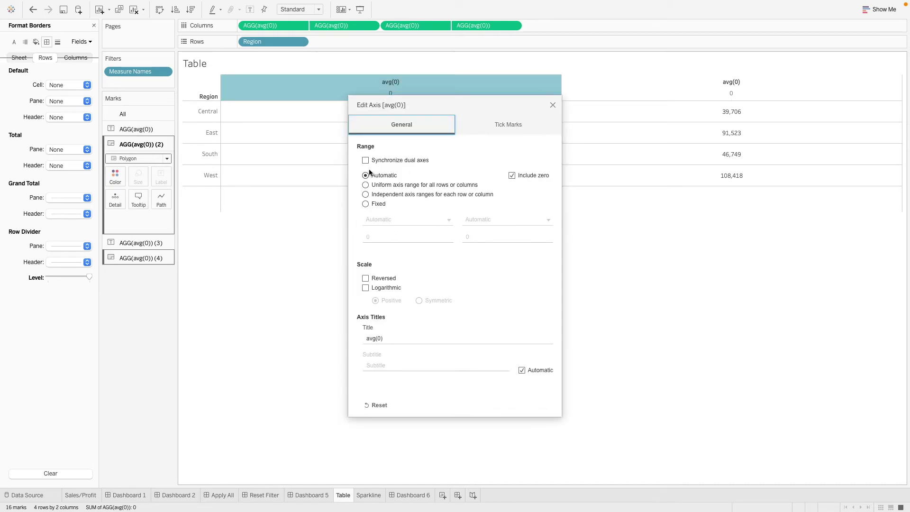
pyautogui.click(397, 340)
pyautogui.write('Sl')
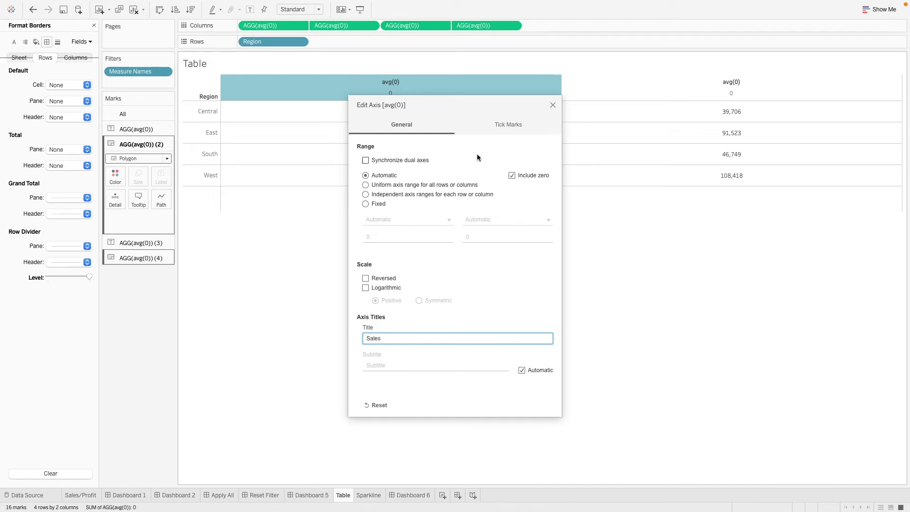
pyautogui.click(498, 126)
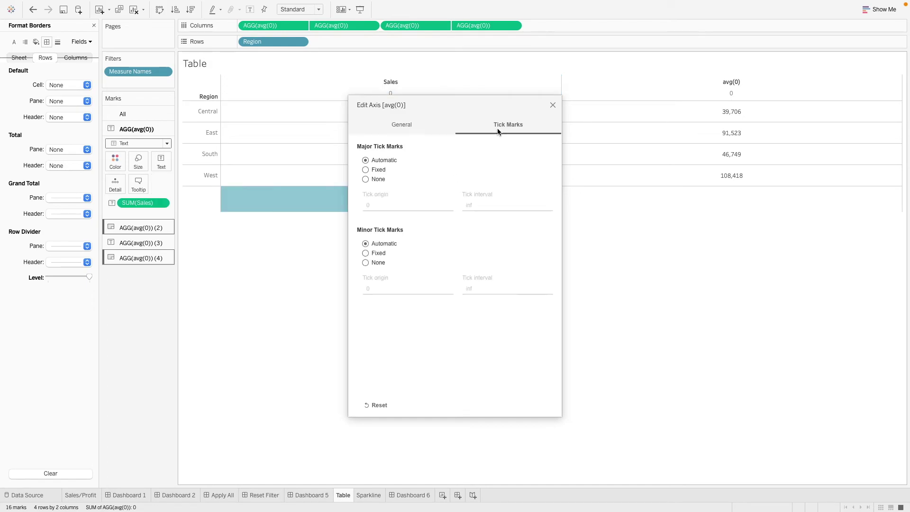
pyautogui.click(554, 105)
pyautogui.rightClick(405, 97)
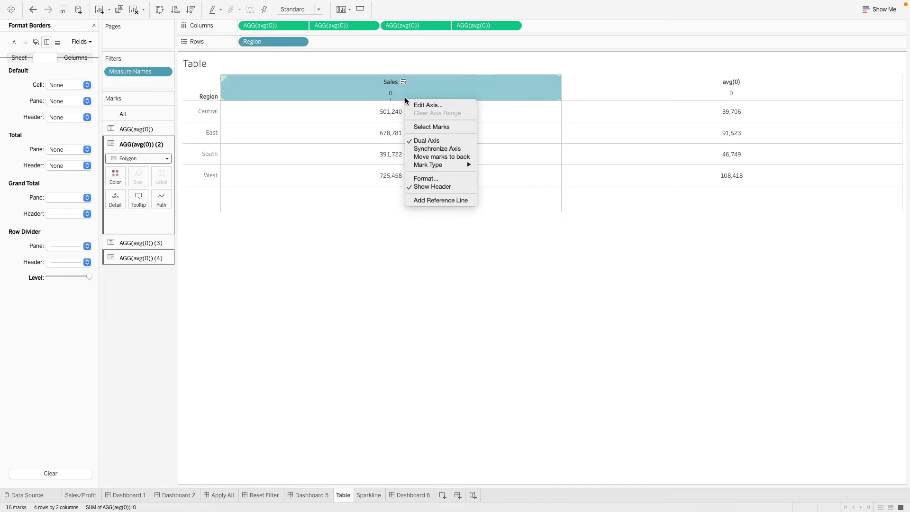
pyautogui.click(423, 103)
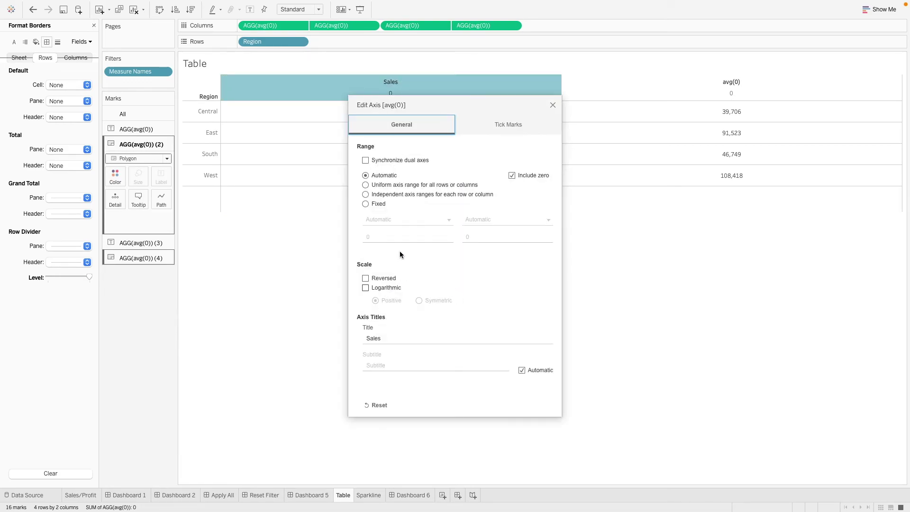
pyautogui.click(489, 125)
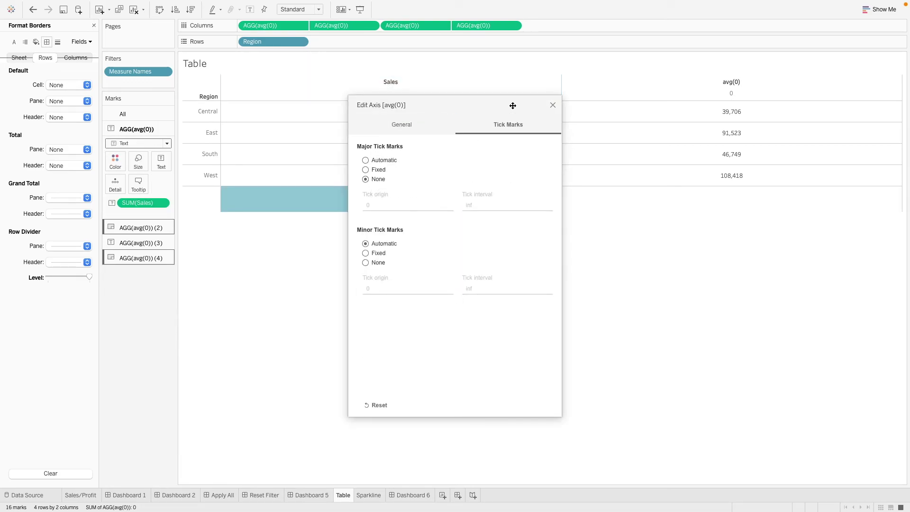
pyautogui.click(552, 104)
# Step: Title the upper axis above the profit values Profit and set its major tick marks to None
pyautogui.rightClick(692, 90)
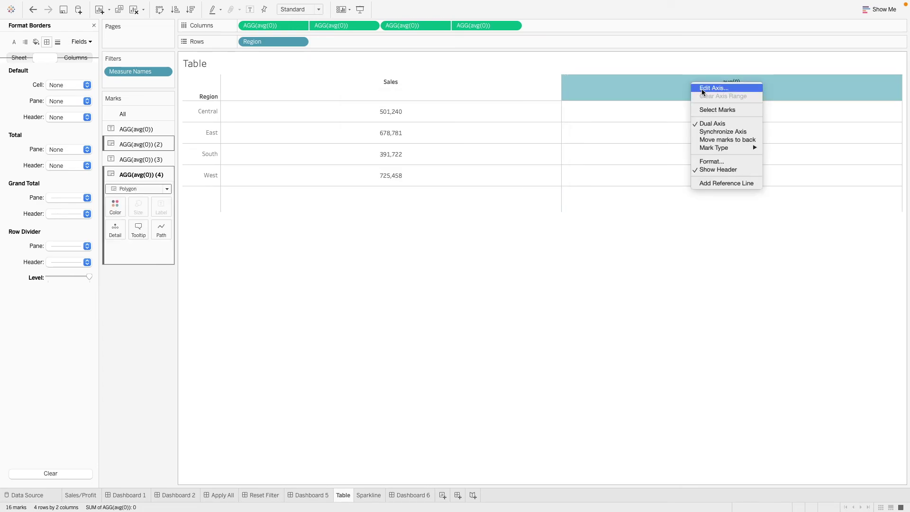
pyautogui.click(702, 89)
pyautogui.click(460, 129)
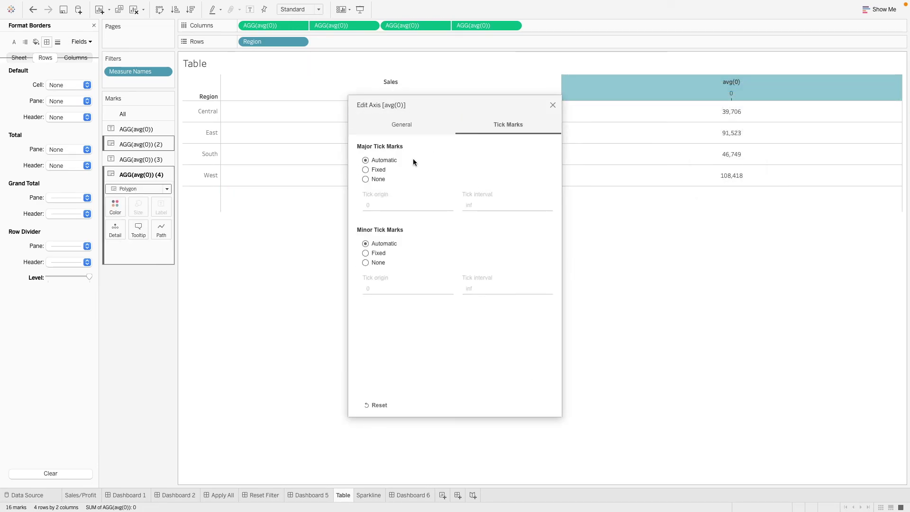
pyautogui.click(402, 124)
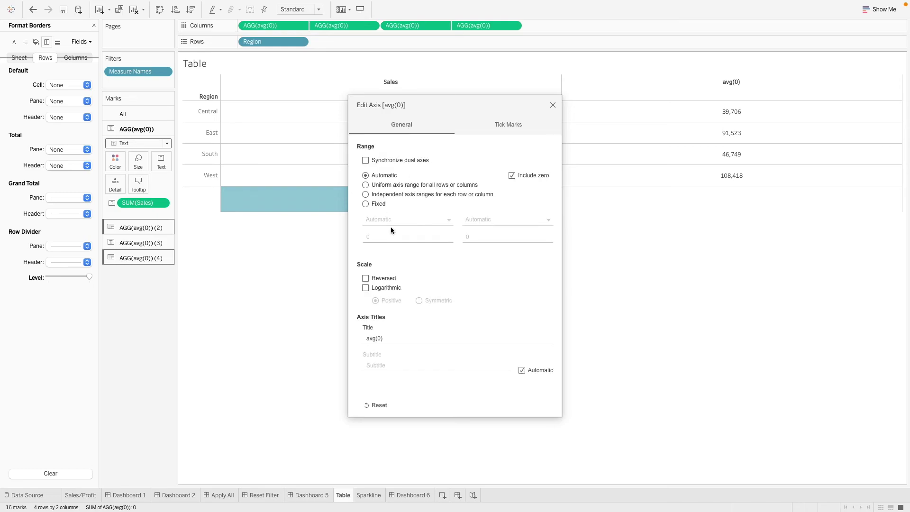
pyautogui.click(403, 337)
pyautogui.write('Profit')
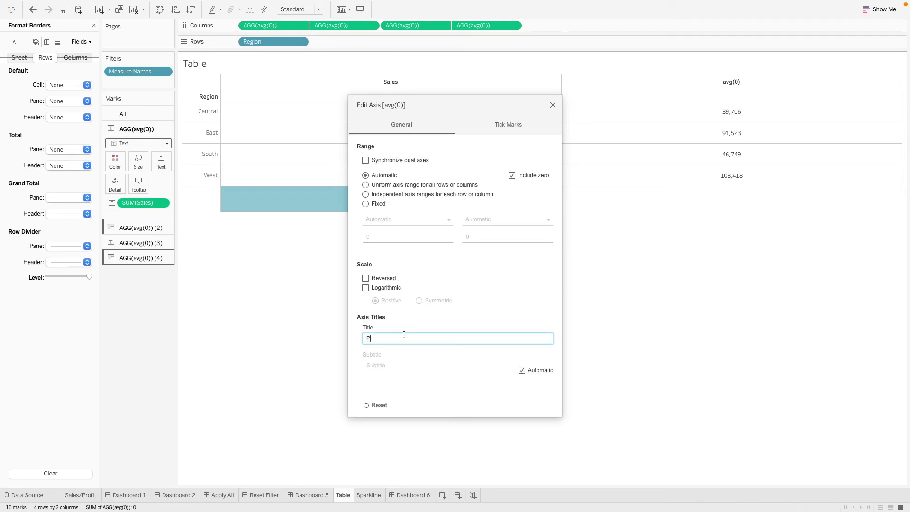
pyautogui.click(553, 104)
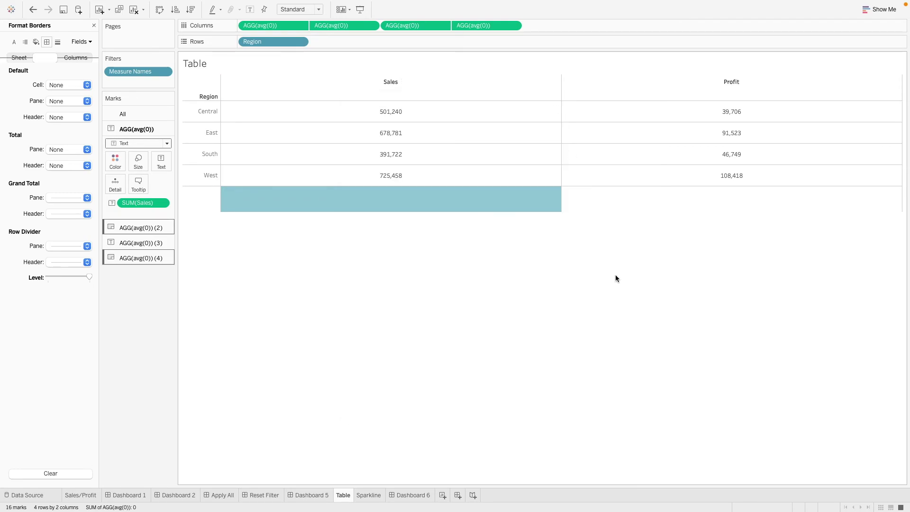
# Step: Close the border formatting, add Profit to the end of the columns, and show it as bars
pyautogui.click(93, 25)
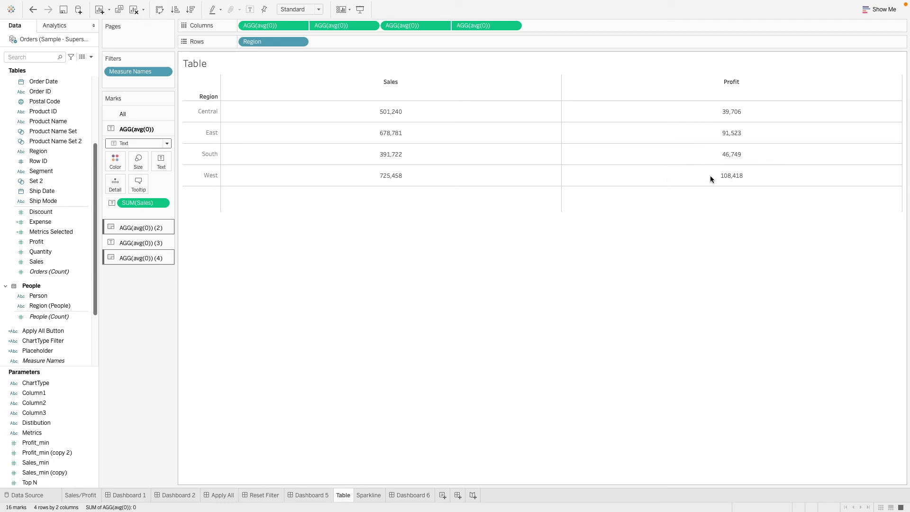
pyautogui.click(37, 243)
pyautogui.moveTo(36, 243); pyautogui.dragTo(615, 23)
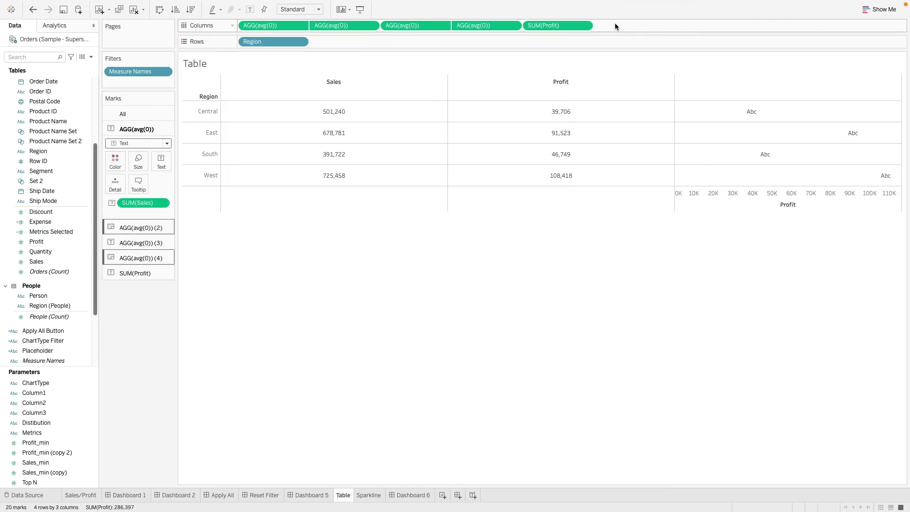
pyautogui.click(135, 274)
pyautogui.click(135, 203)
pyautogui.click(138, 227)
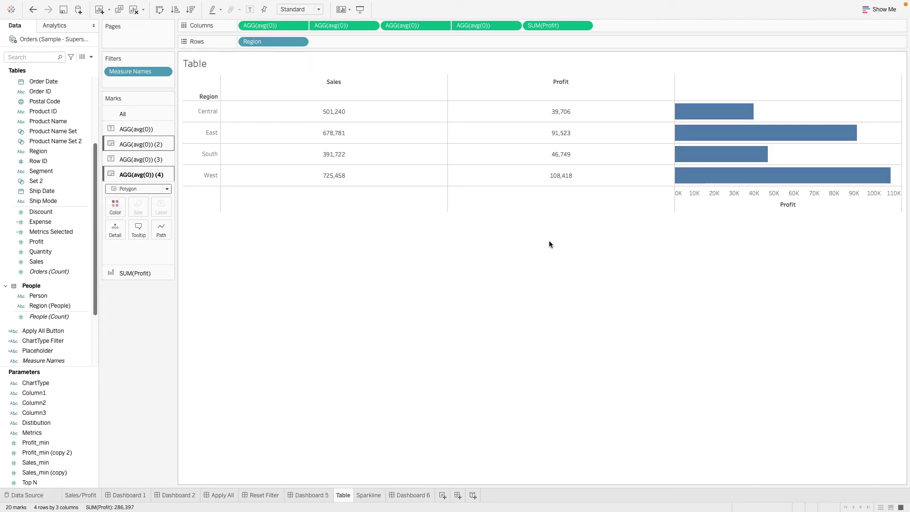
pyautogui.click(461, 199)
pyautogui.click(253, 193)
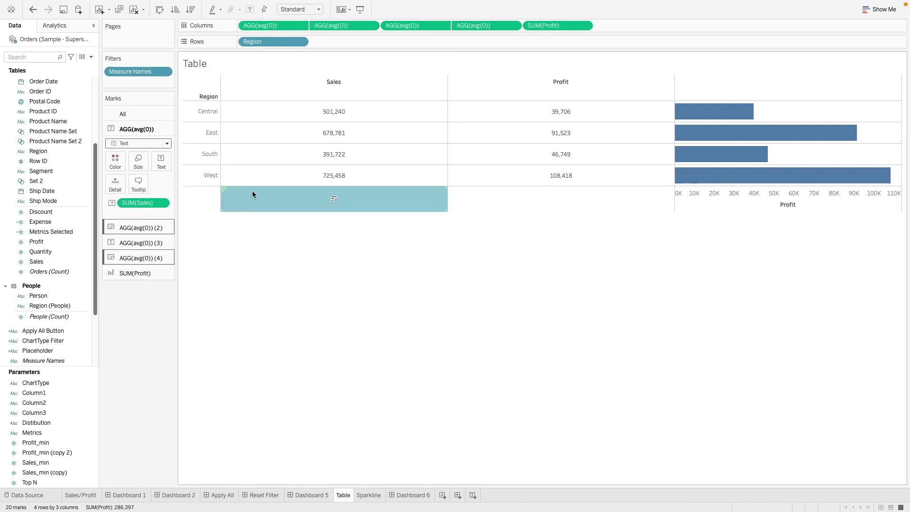
pyautogui.click(516, 211)
pyautogui.click(491, 95)
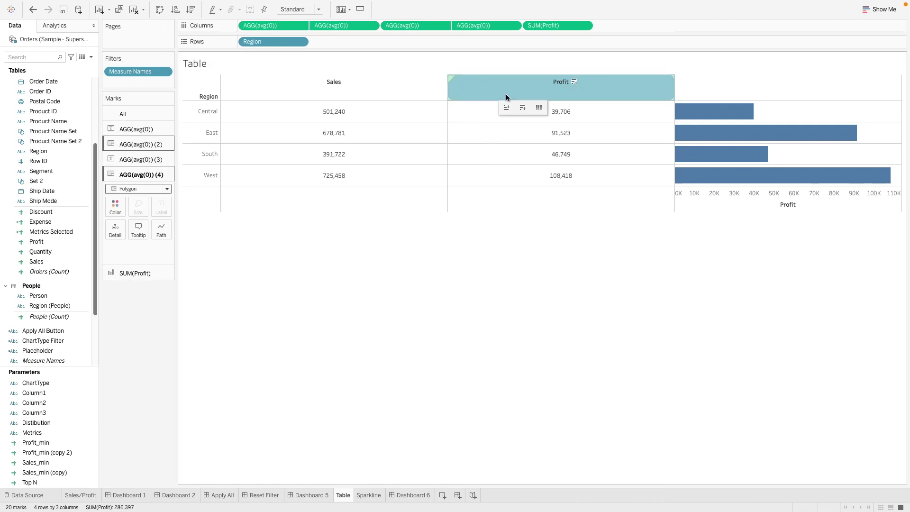